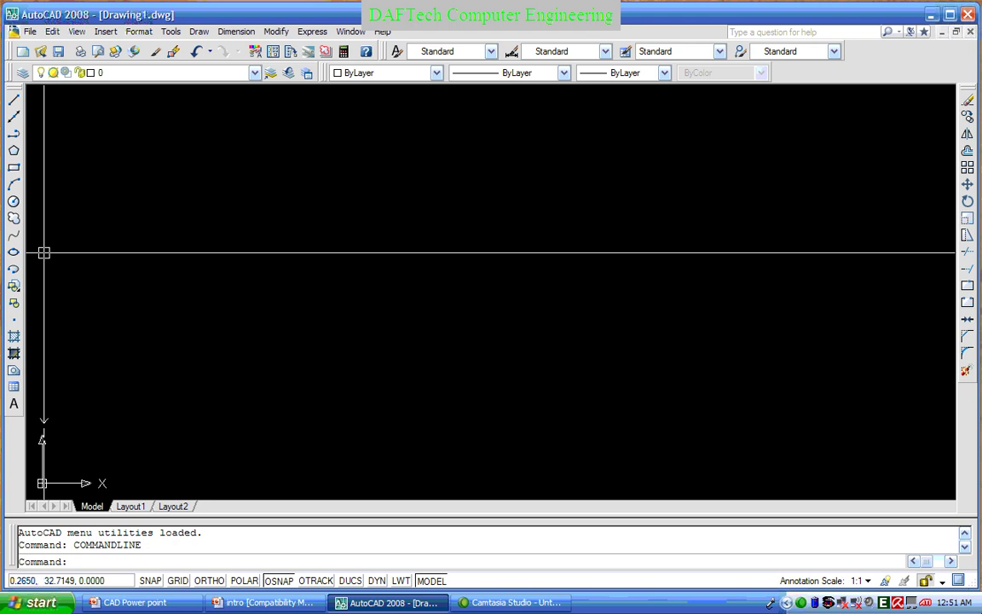
# Switch object snap off and Ortho mode on, and draw a line 10 units to the right from about 17.8, 12.6
pyautogui.click(280, 581)
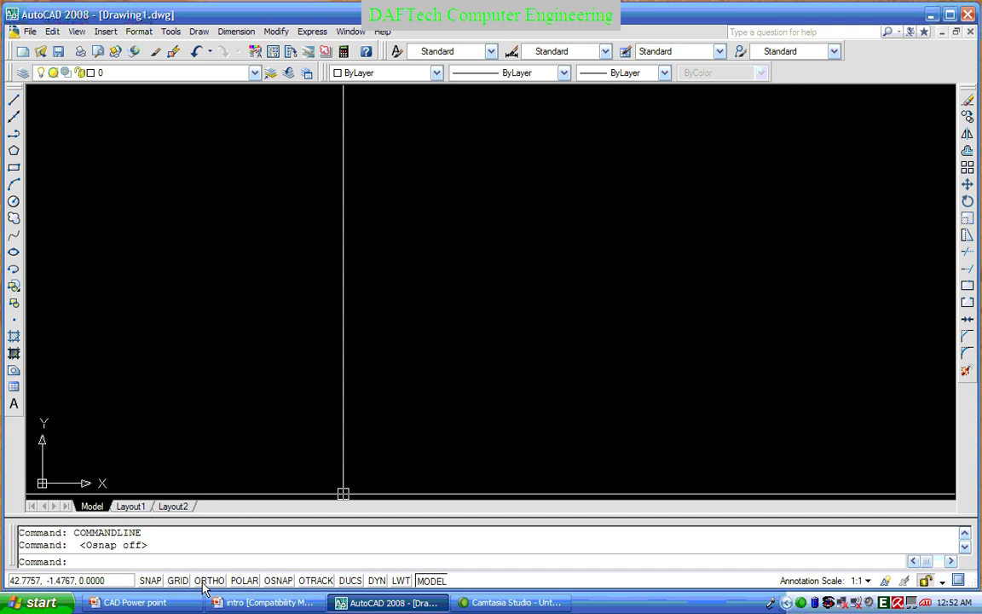
pyautogui.click(206, 581)
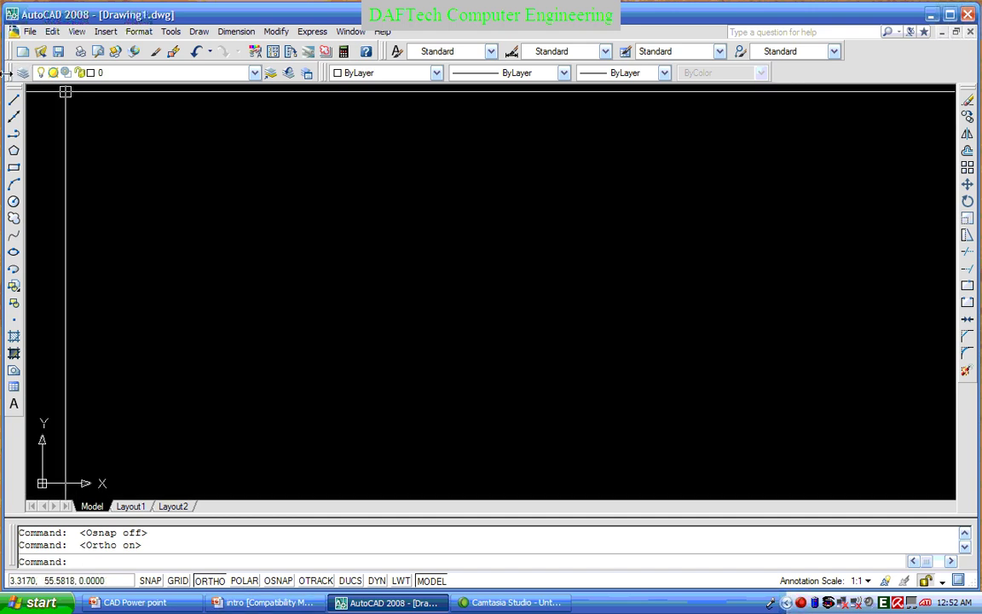
pyautogui.click(13, 100)
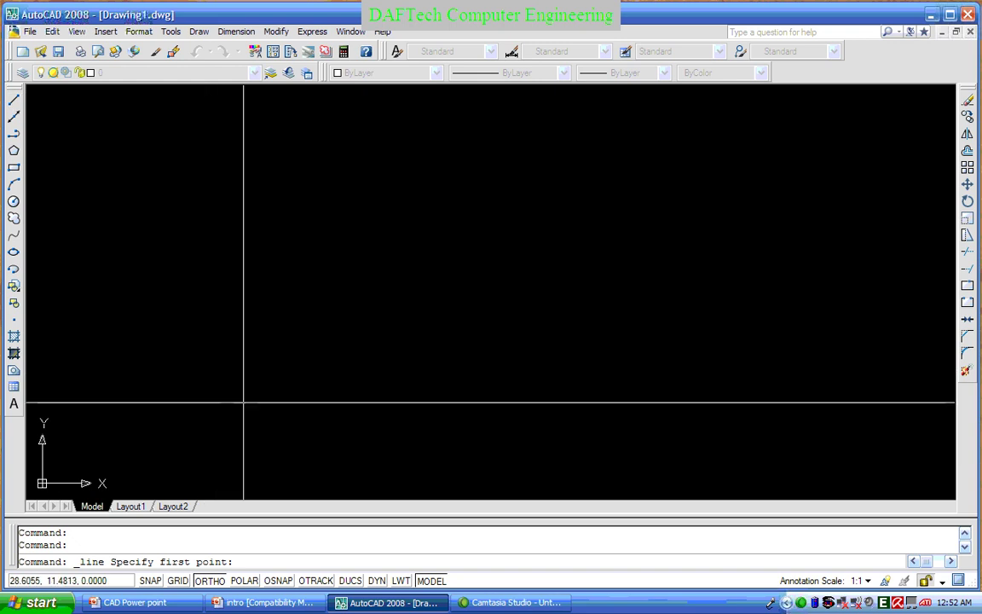
pyautogui.click(167, 395)
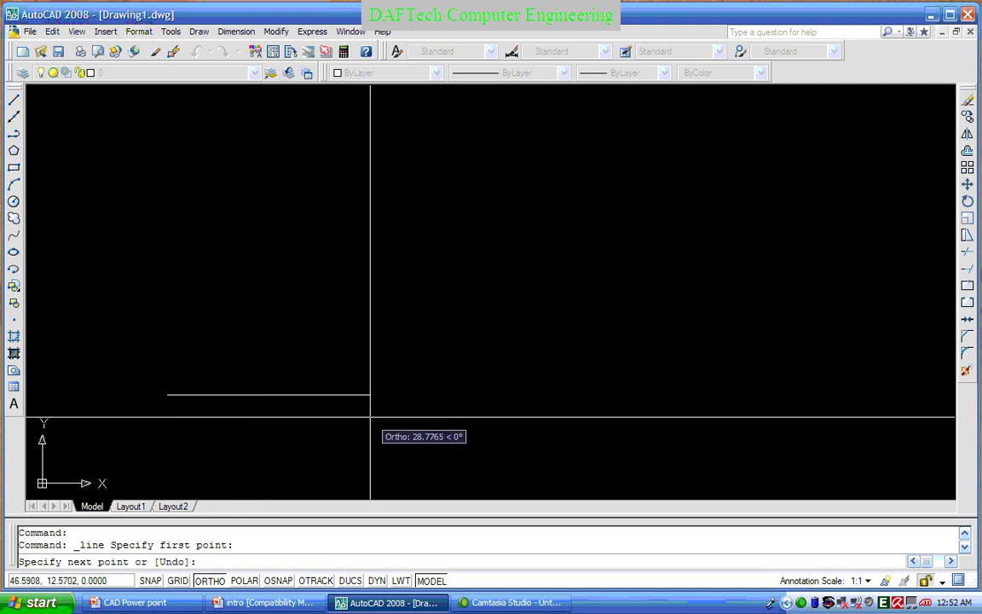
pyautogui.write('10')
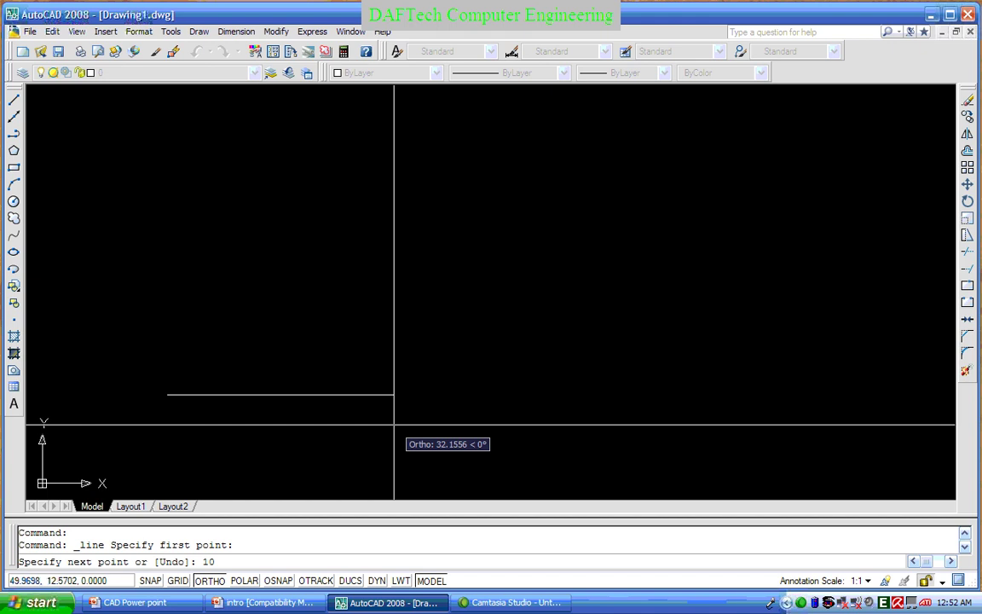
pyautogui.press('Return')
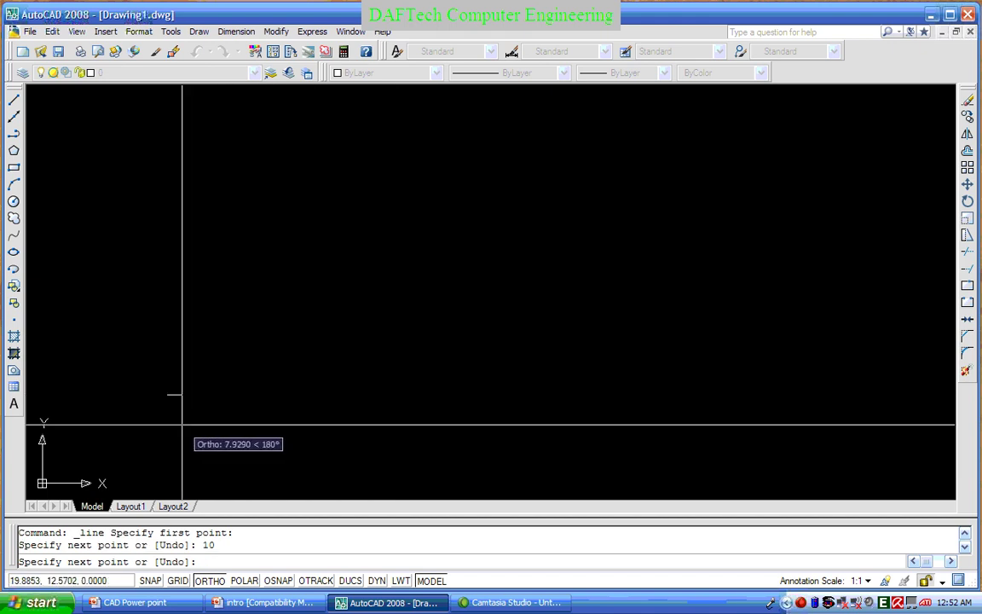
# Continue the line from its right end 20 units up and 5 units left
pyautogui.scroll(3, 181, 422)
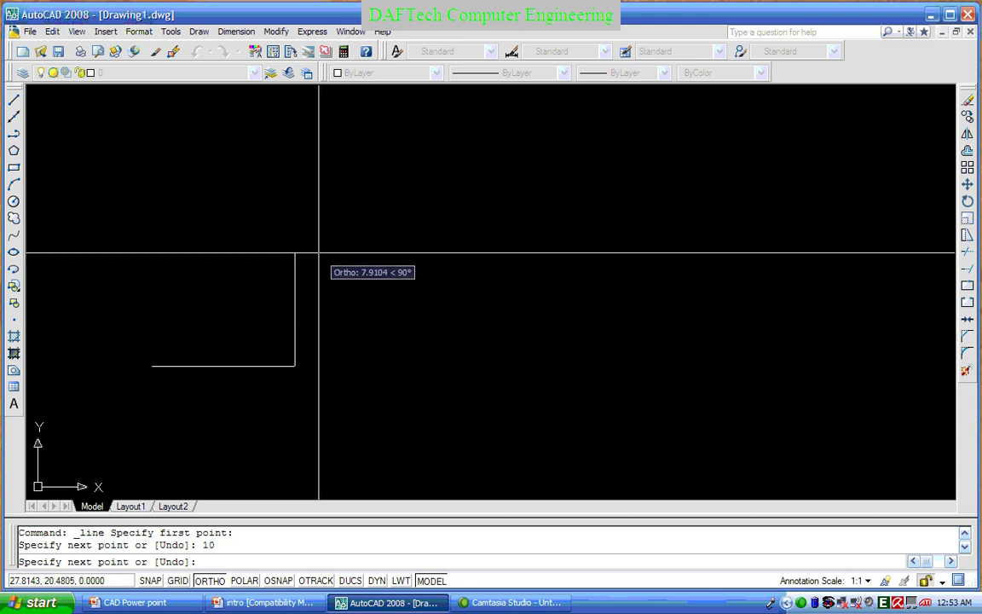
pyautogui.write('20')
pyautogui.press('Return')
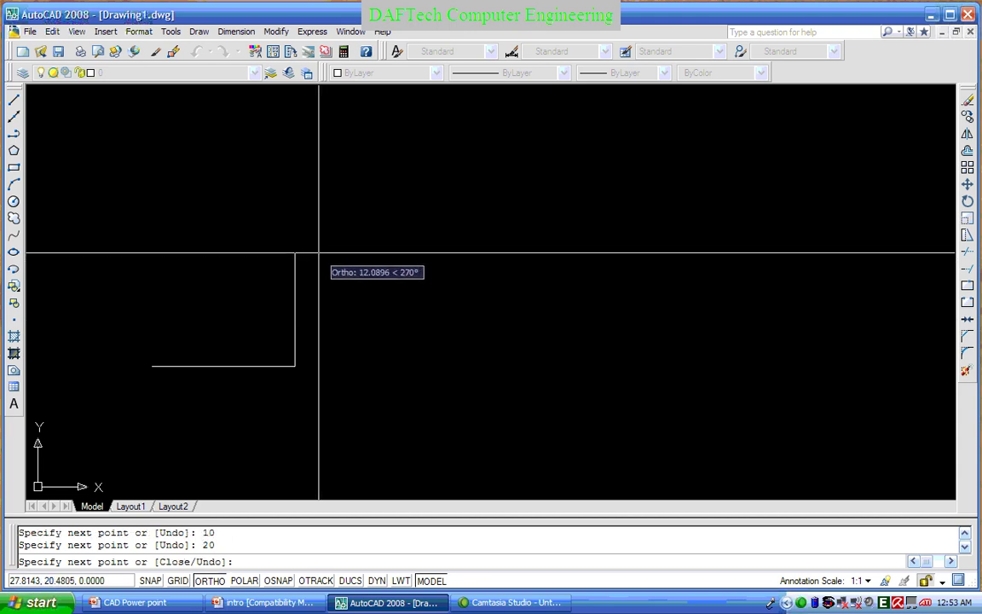
pyautogui.scroll(-2, 204, 273)
pyautogui.scroll(-1, 297, 269)
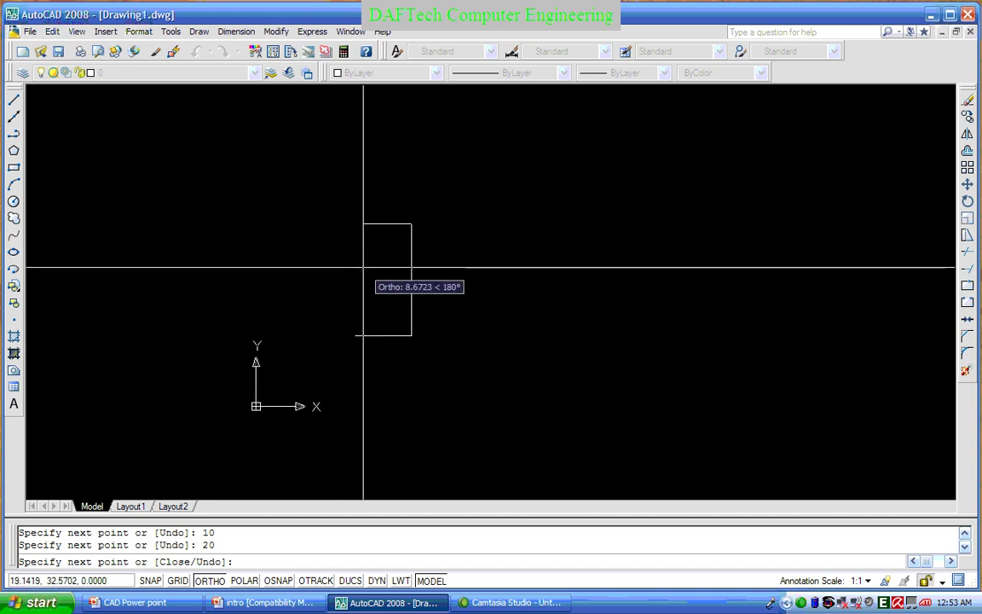
pyautogui.write('5')
pyautogui.press('Return')
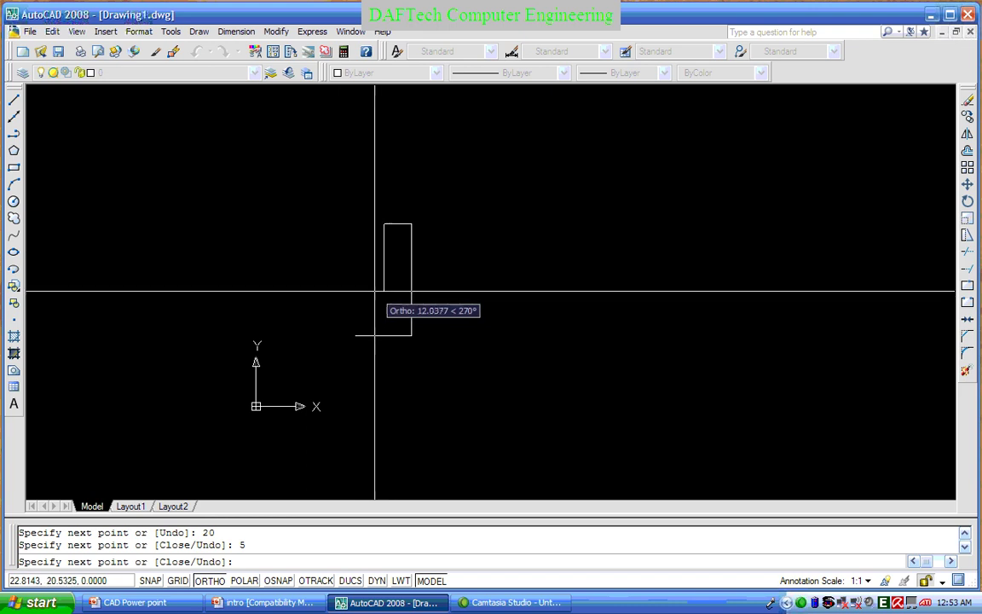
# Finish the stepped outline with segments 10 units down, 15 units left and 10 units down, and close it to the start point
pyautogui.write('10')
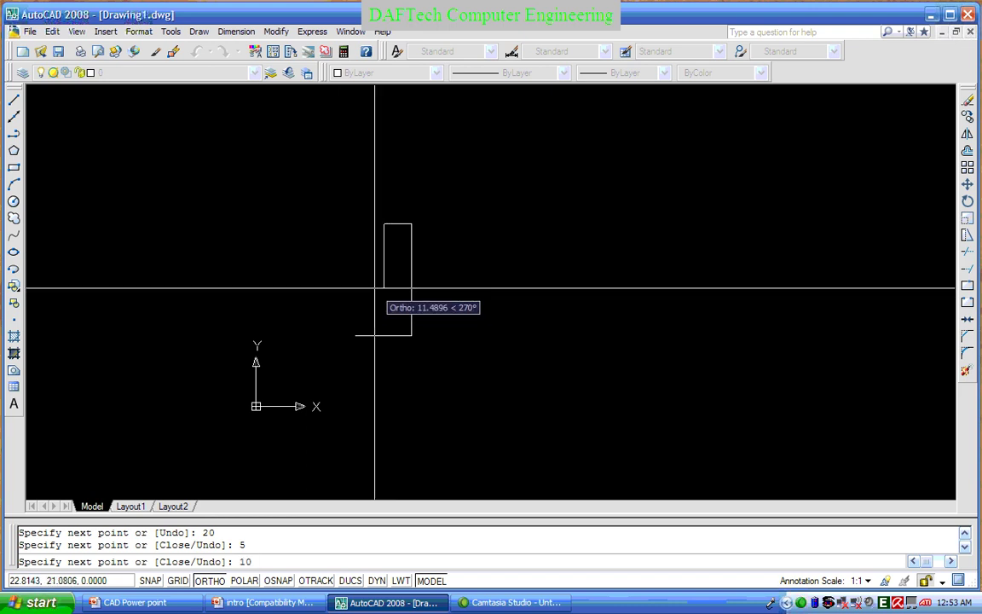
pyautogui.press('Return')
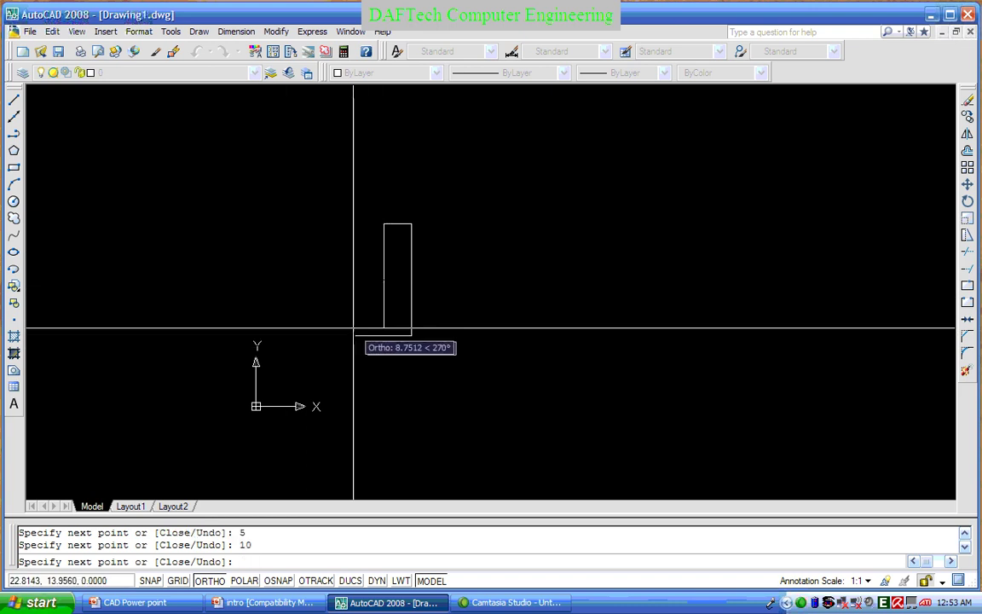
pyautogui.write('1')
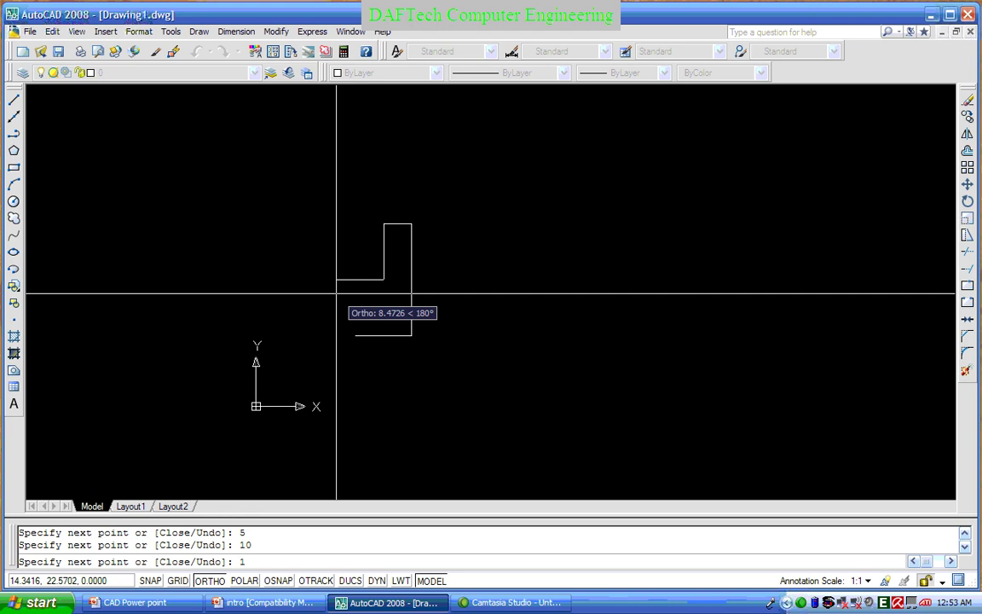
pyautogui.write('5')
pyautogui.press('Return')
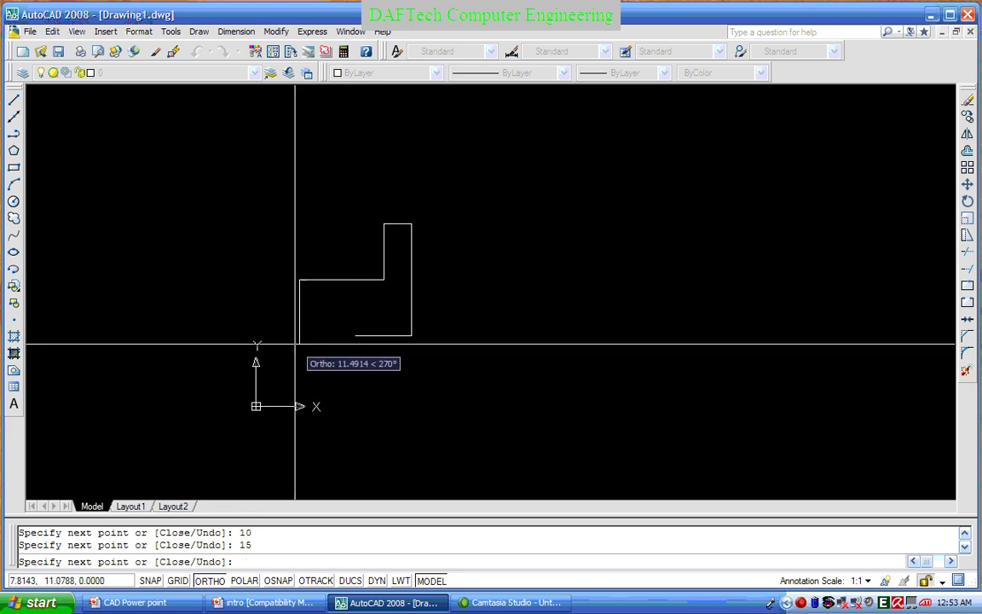
pyautogui.write('10')
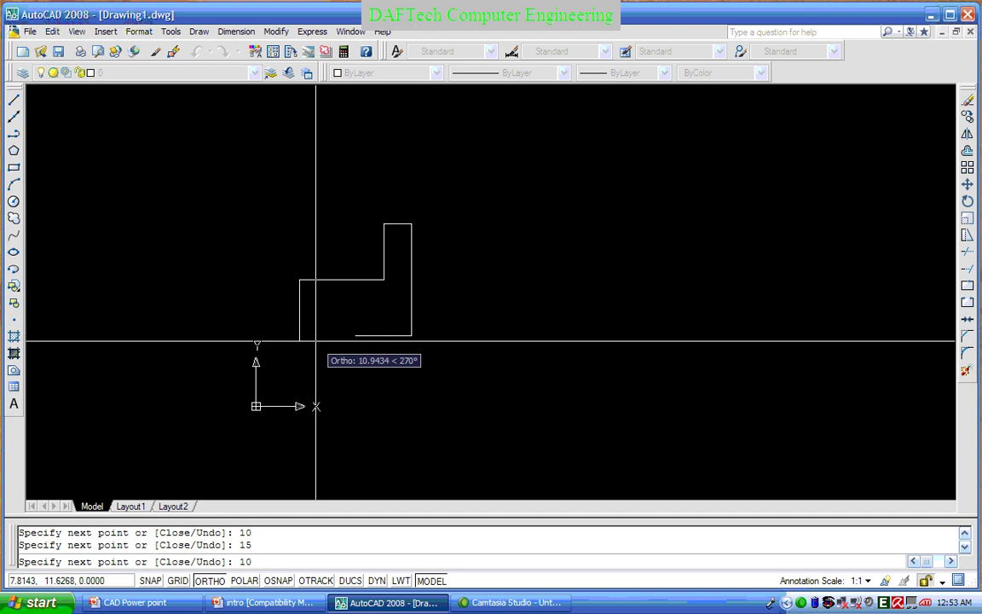
pyautogui.press('Return')
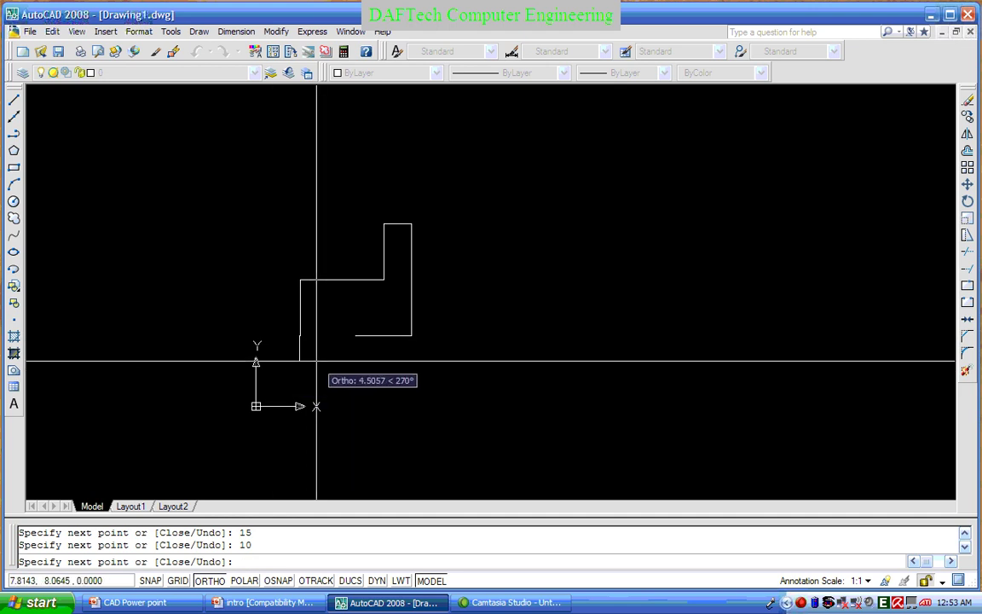
pyautogui.write('c')
pyautogui.press('Return')
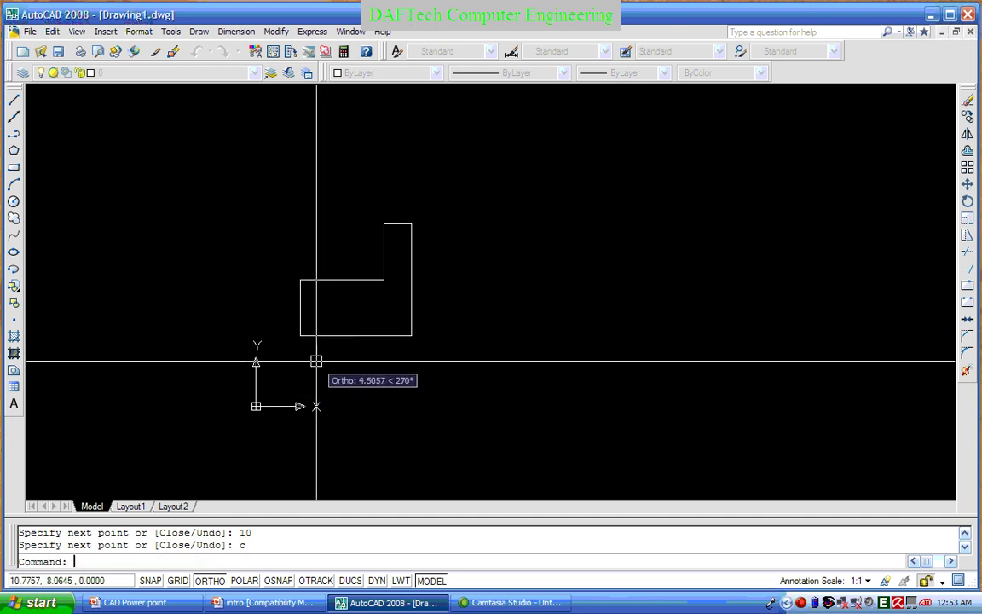
# Draw a separate rectangle from line segments to the right of the stepped outline: 10 down, 5 right, 10 up and 5 left
pyautogui.scroll(2, 305, 345)
pyautogui.moveTo(305, 345); pyautogui.dragTo(262, 369, button='middle')
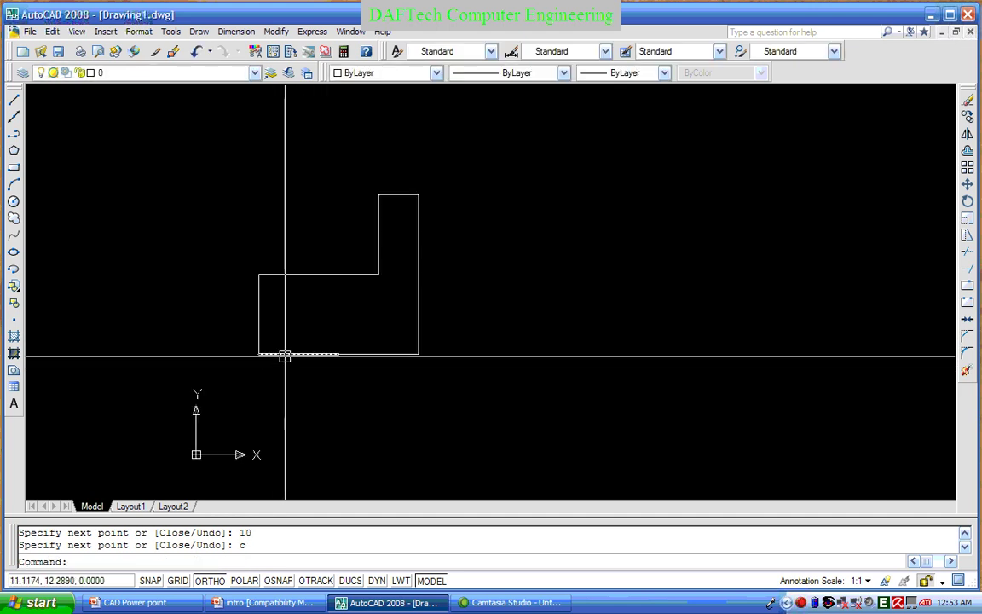
pyautogui.click(13, 100)
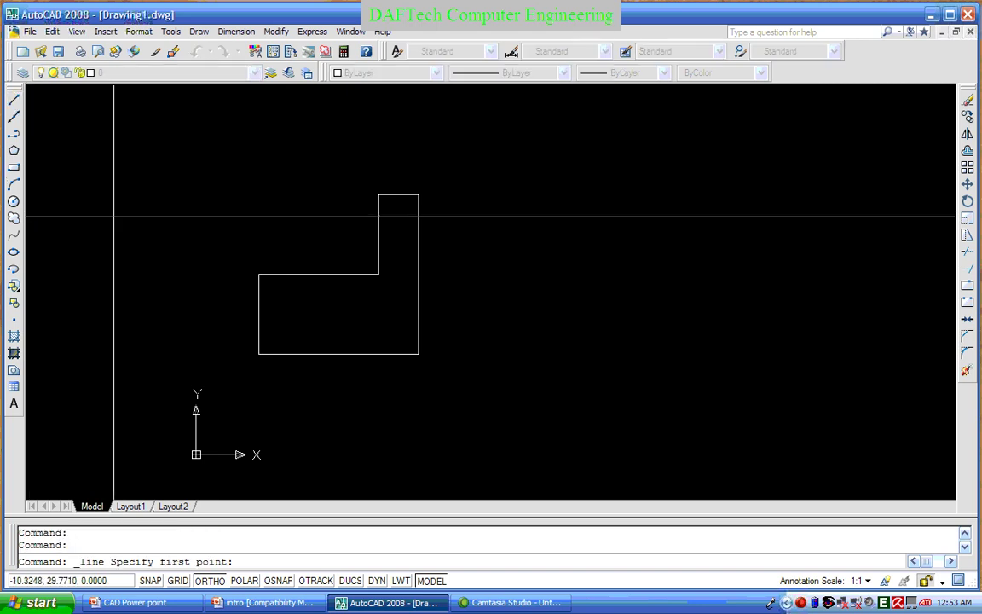
pyautogui.click(529, 325)
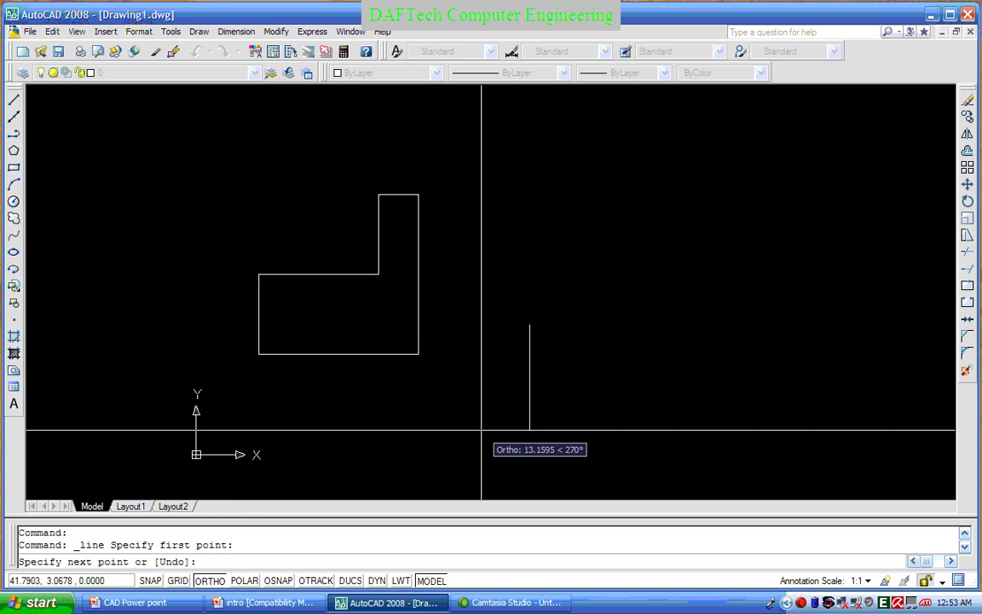
pyautogui.write('10')
pyautogui.press('Return')
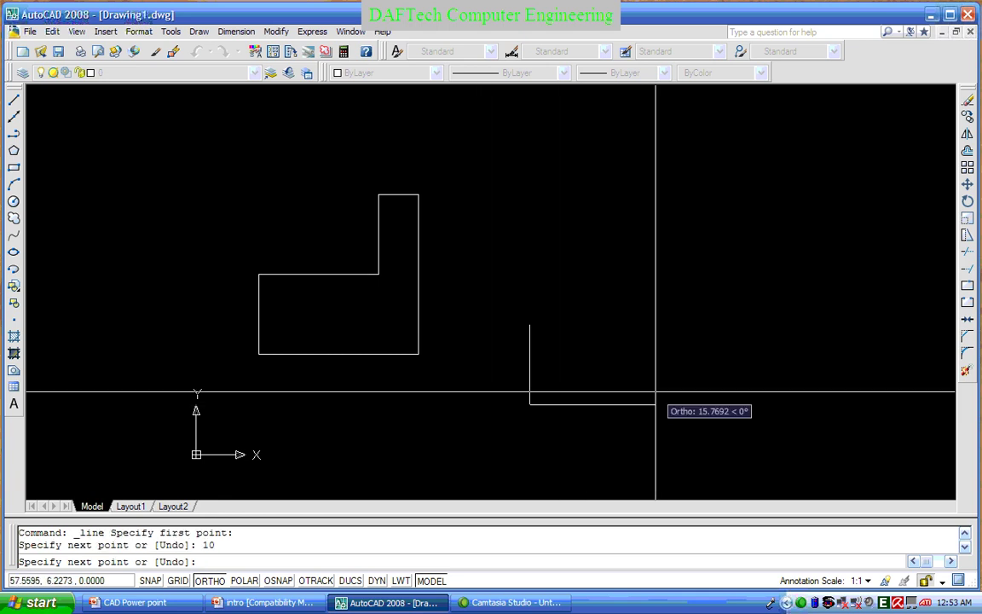
pyautogui.write('5')
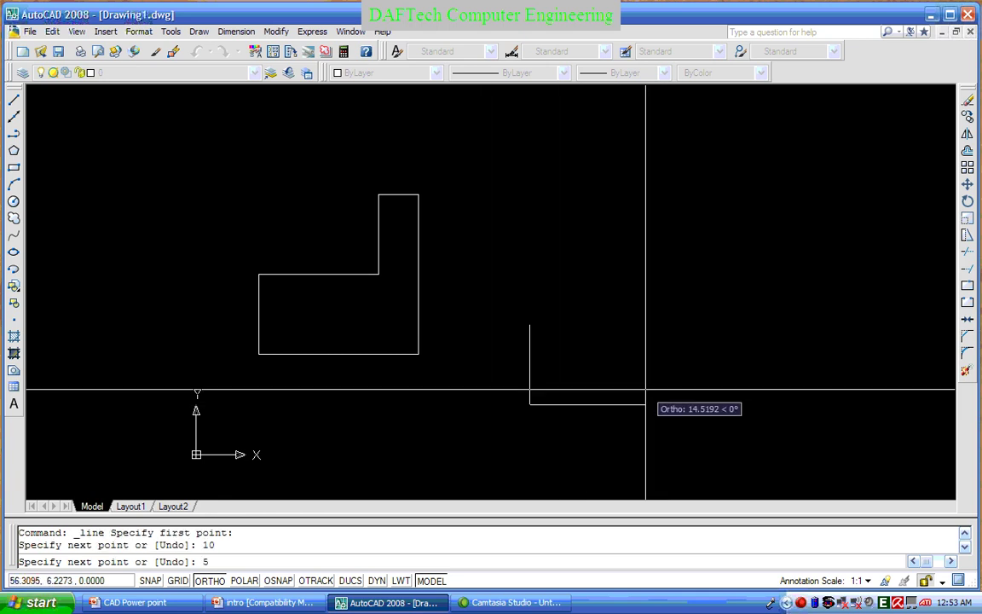
pyautogui.press('Return')
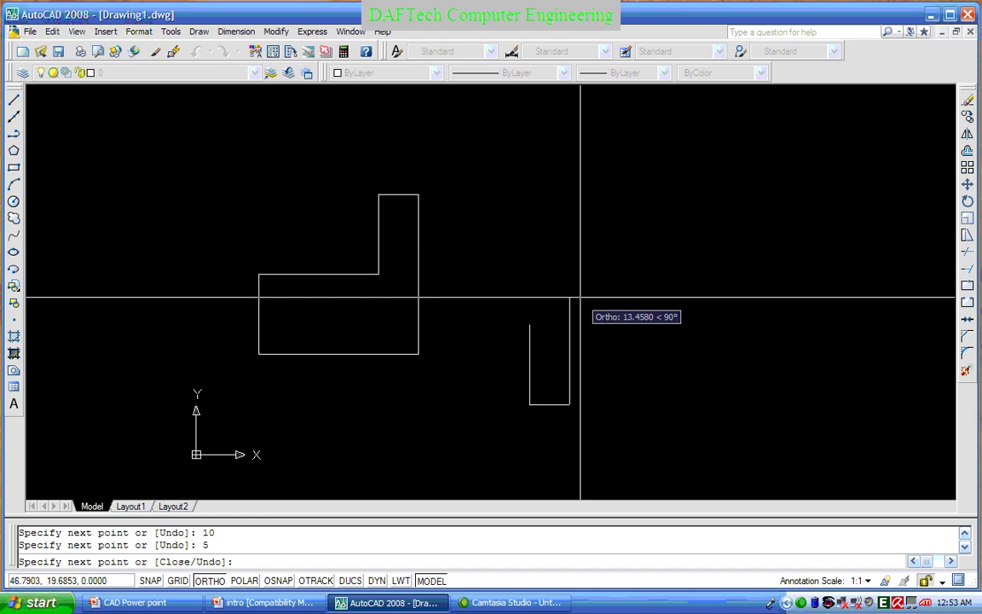
pyautogui.write('10')
pyautogui.press('Return')
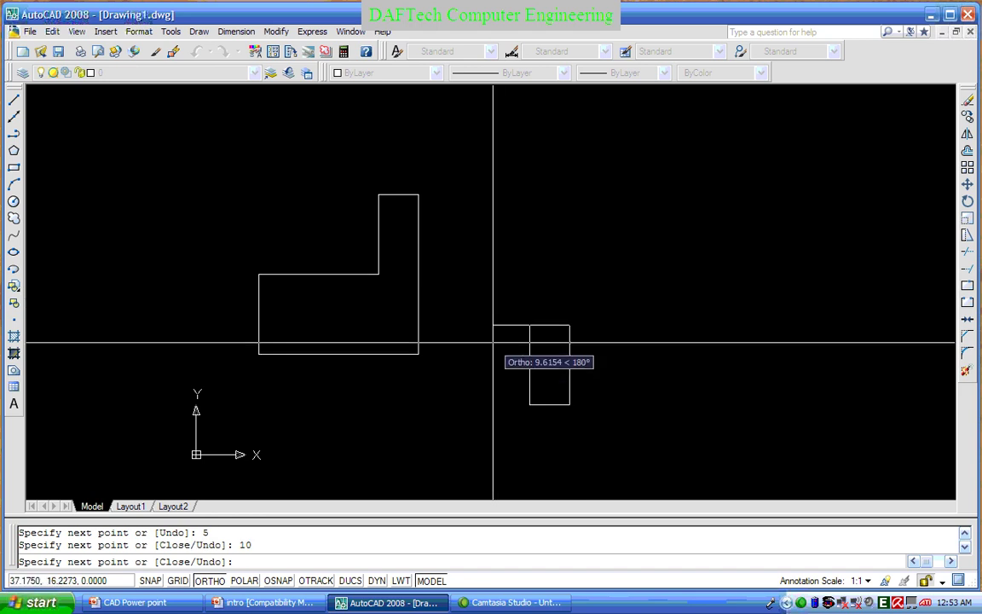
pyautogui.write('5')
pyautogui.press('Return')
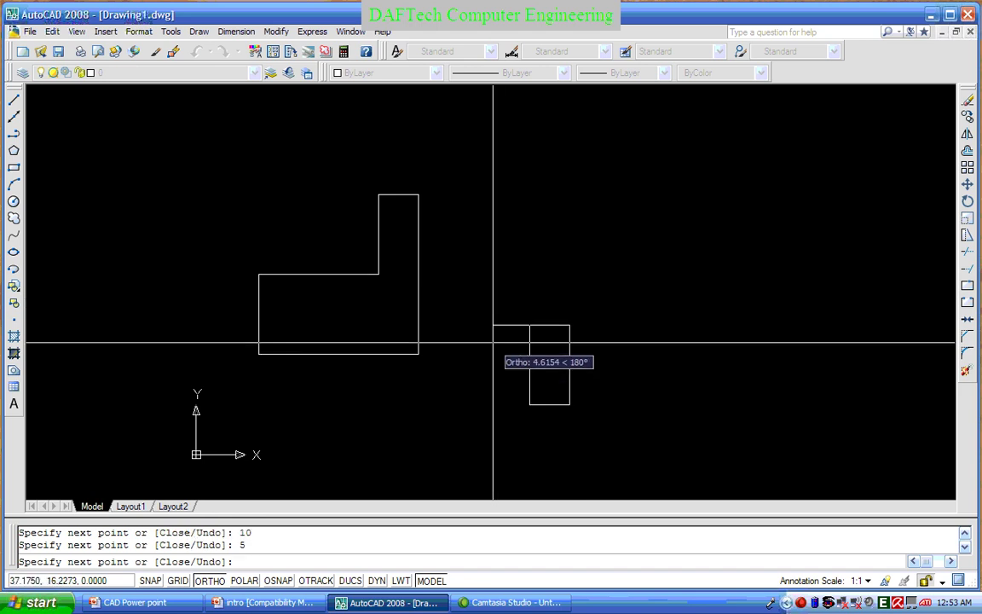
pyautogui.press('Return')
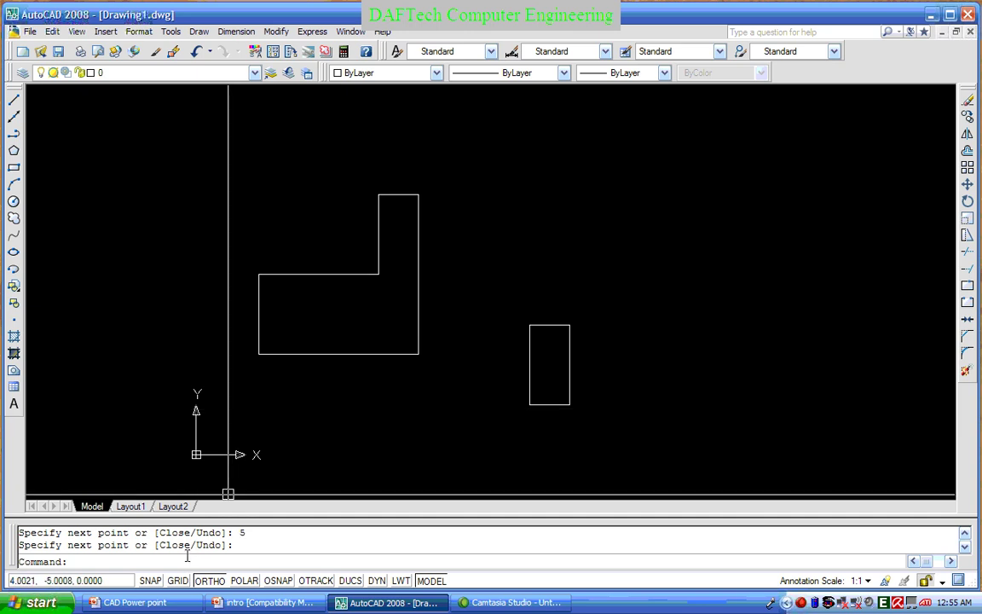
# View the Object Snap and Polar Tracking options using the DSETTINGS command, and close the dialog without changes
pyautogui.click(86, 560)
pyautogui.write('SETTINGS')
pyautogui.press('Return')
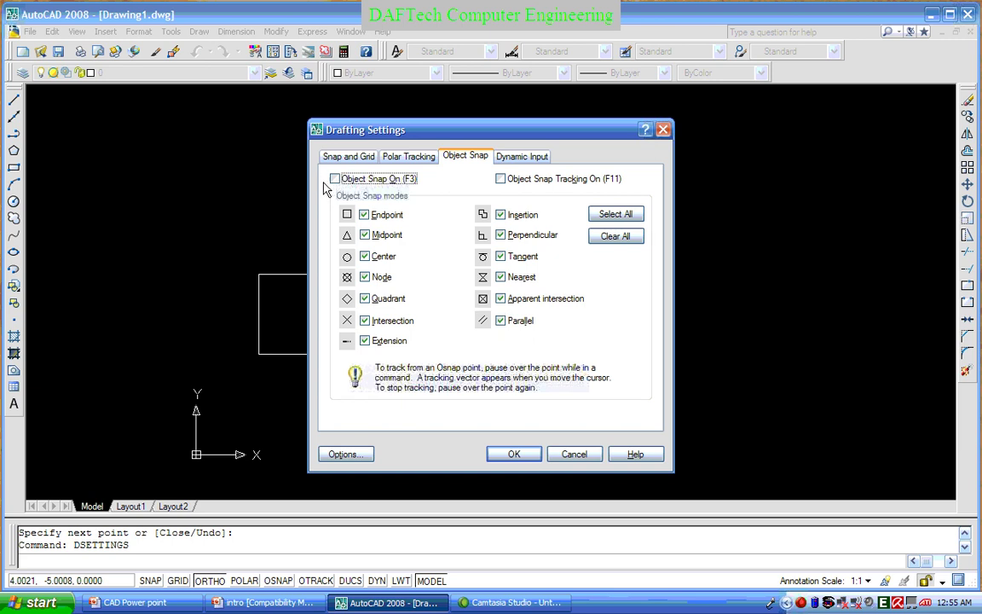
pyautogui.click(408, 159)
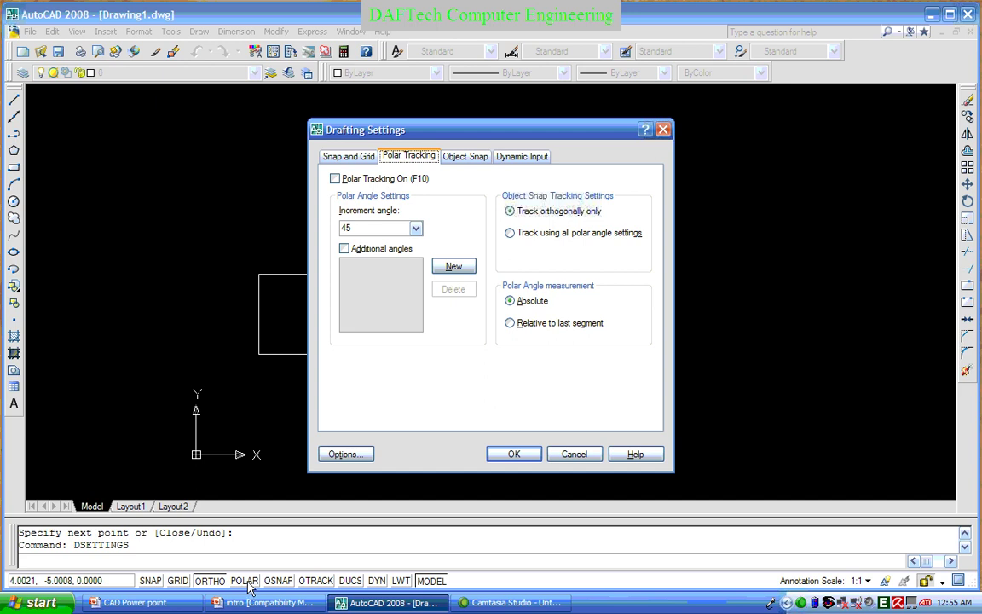
pyautogui.click(576, 454)
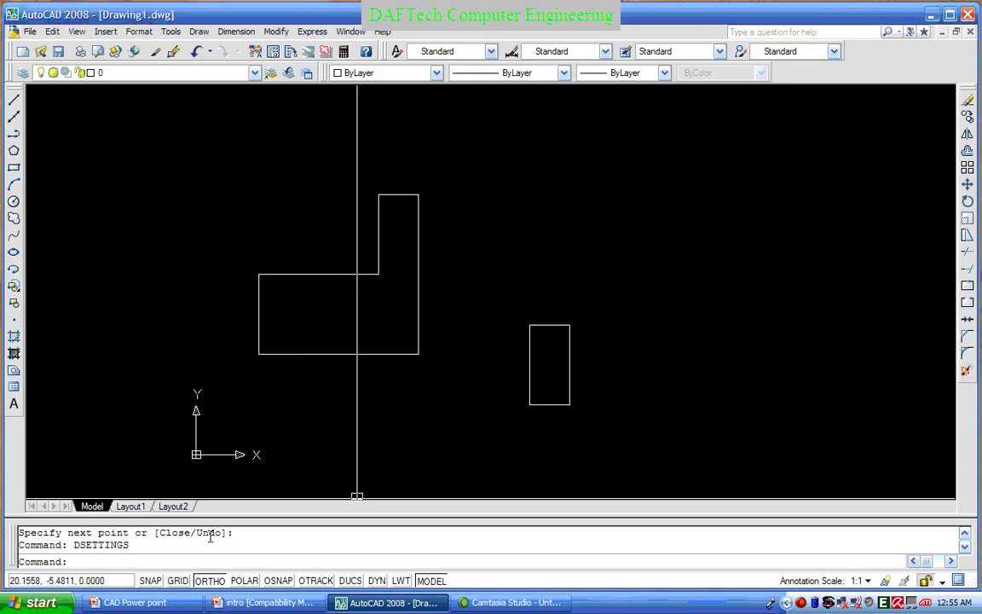
# Open the polar tracking settings and cancel them, and toggle polar tracking on and back off
pyautogui.rightClick(241, 580)
pyautogui.click(266, 571)
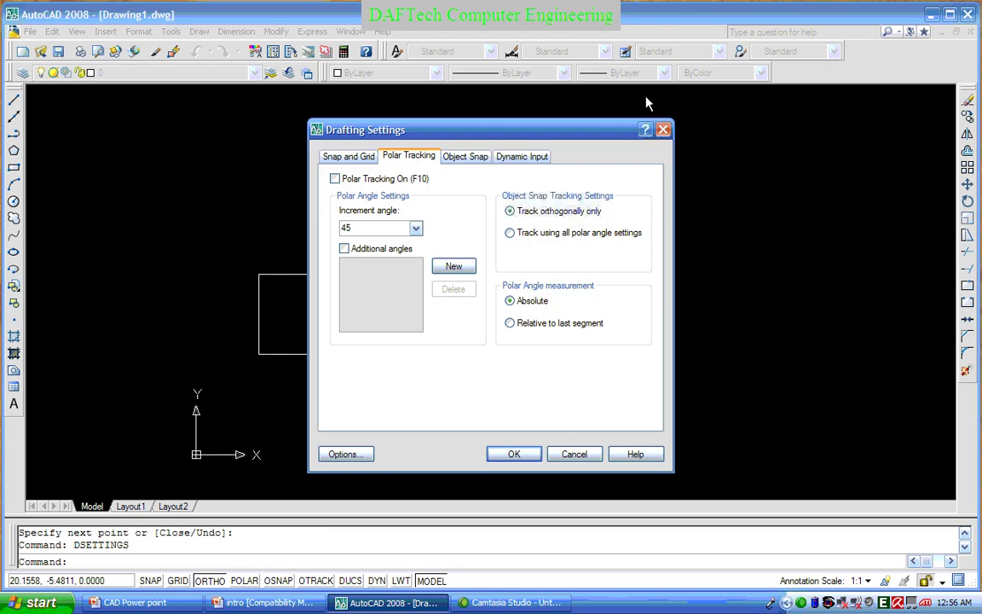
pyautogui.click(574, 453)
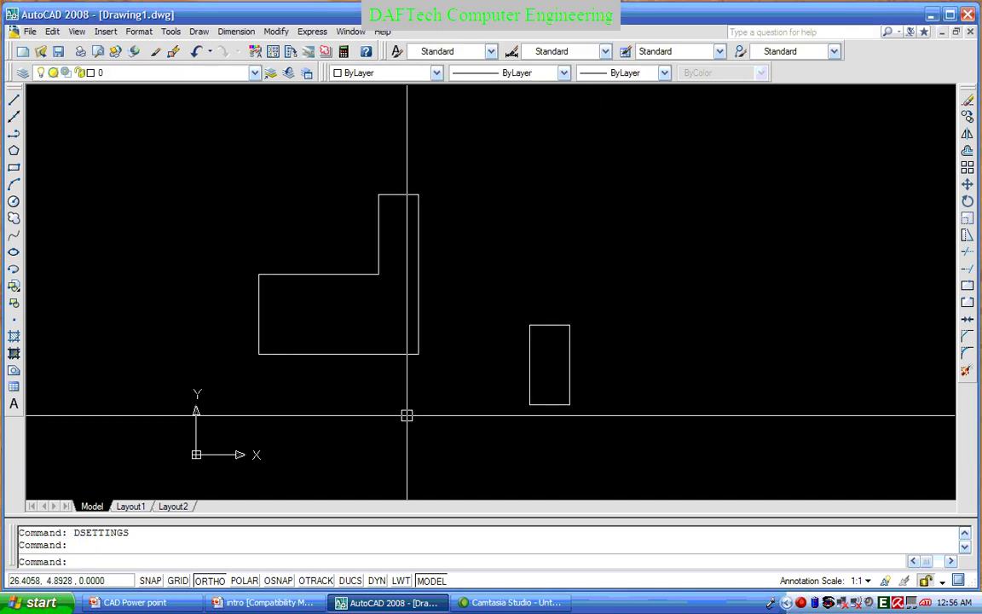
pyautogui.click(243, 581)
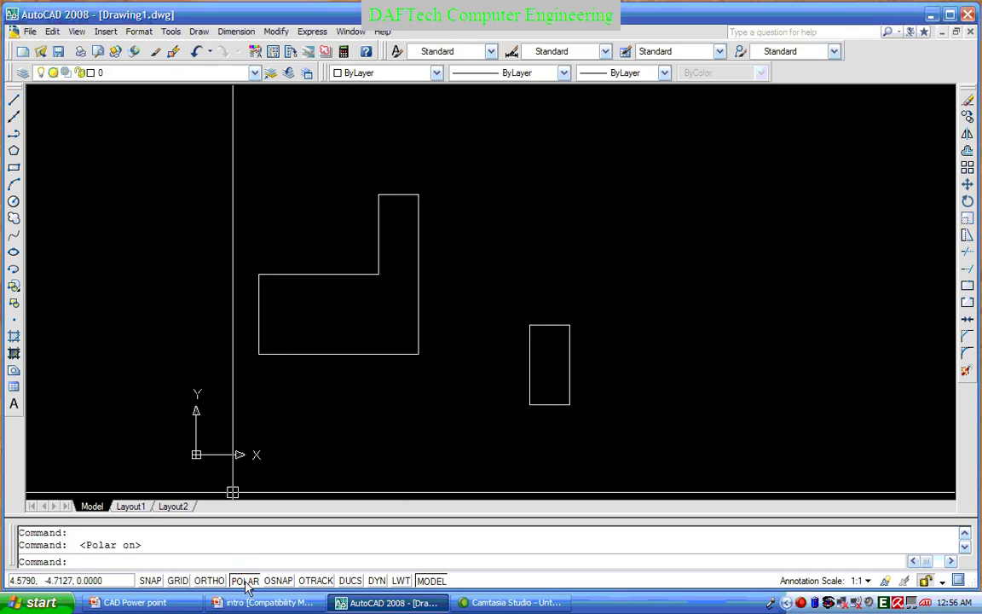
pyautogui.click(236, 582)
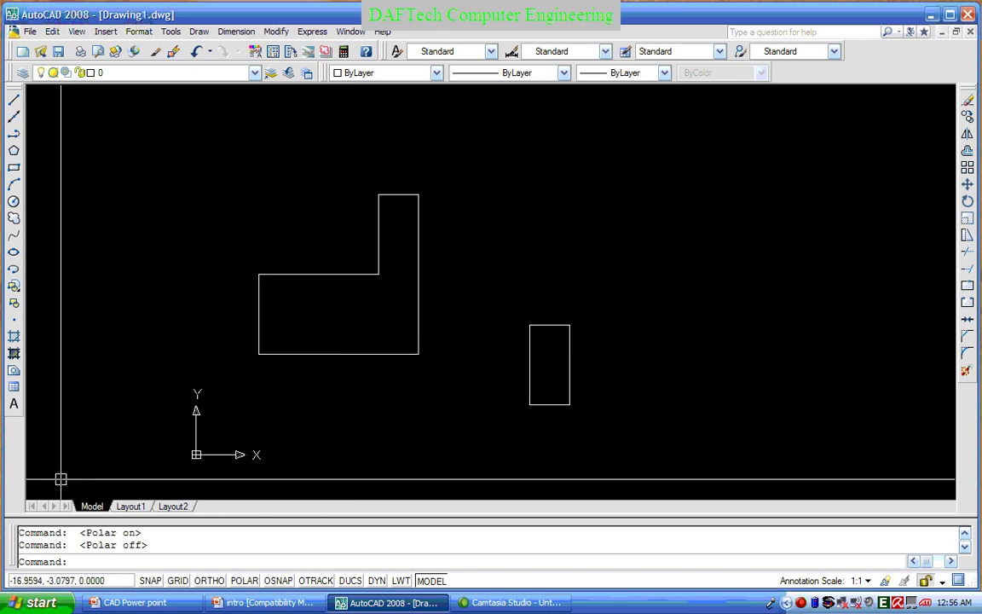
# Turn on polar tracking with an increment angle of 30 degrees and apply the drafting settings
pyautogui.rightClick(239, 584)
pyautogui.click(262, 566)
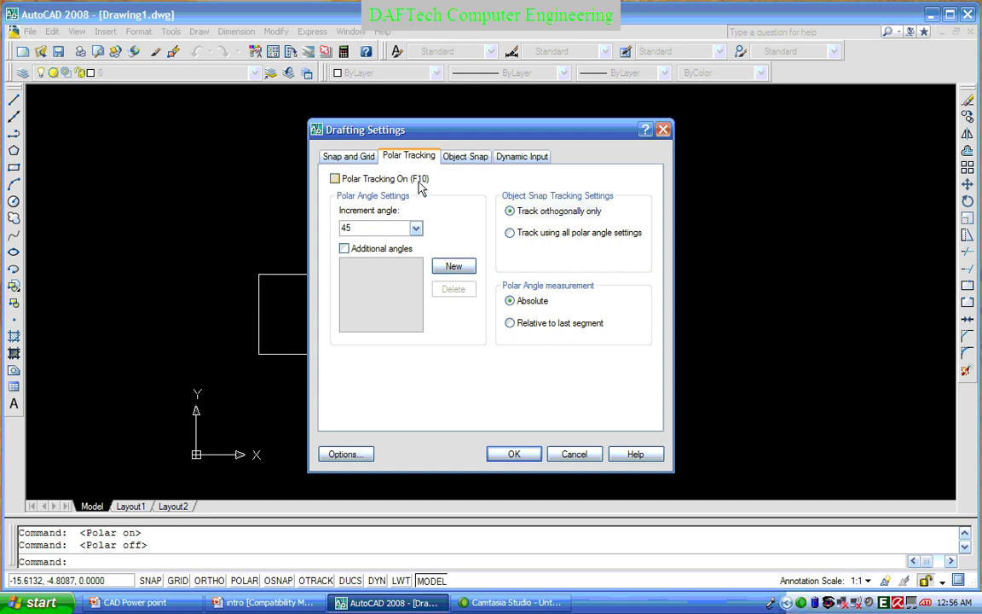
pyautogui.click(336, 181)
pyautogui.click(336, 180)
pyautogui.click(336, 180)
pyautogui.click(416, 231)
pyautogui.click(377, 264)
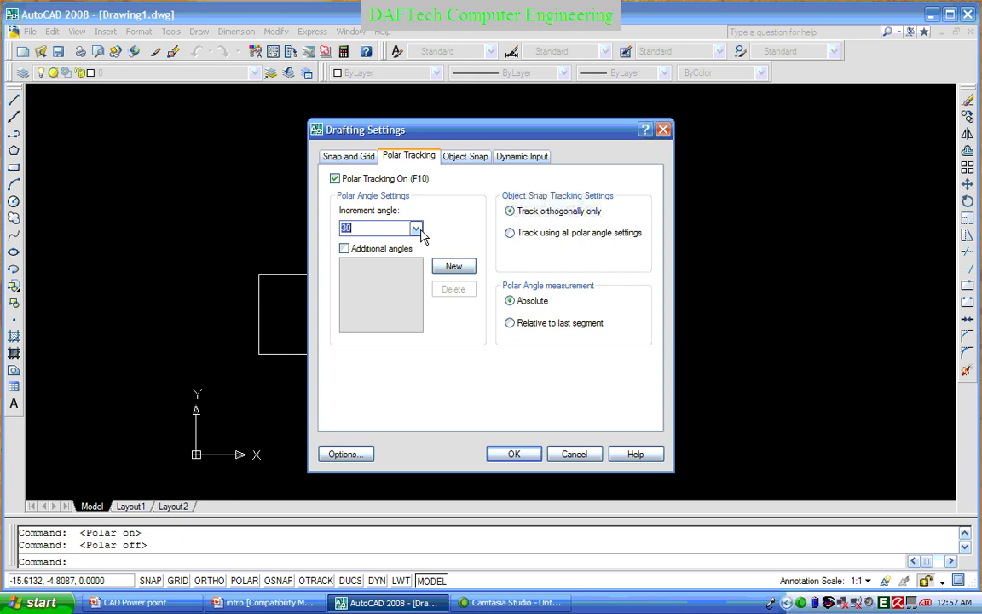
pyautogui.click(509, 452)
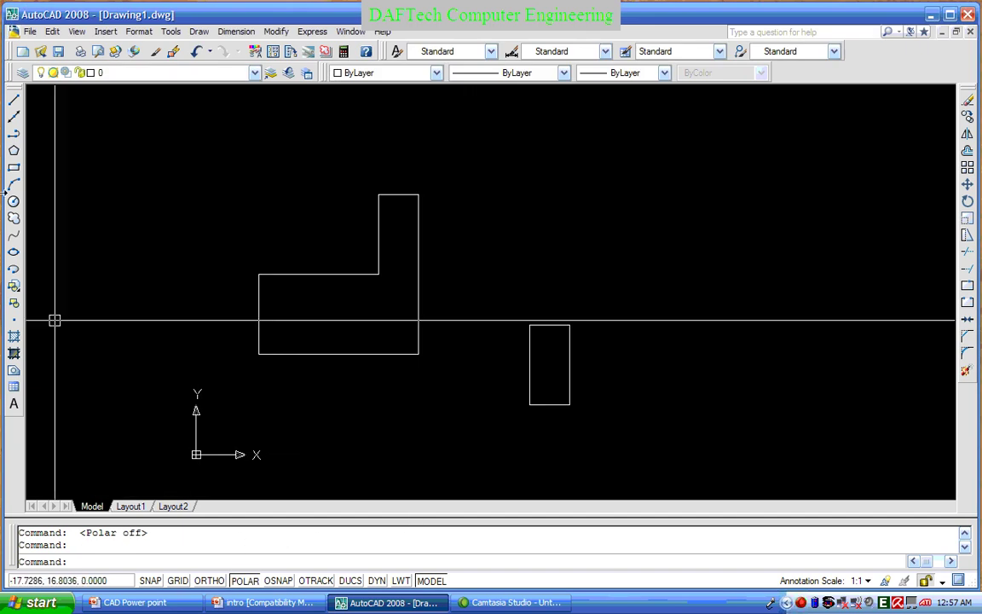
# Turn on object snap and draw a line 4 units long at 30° from the stepped outline's upper-left corner
pyautogui.click(13, 103)
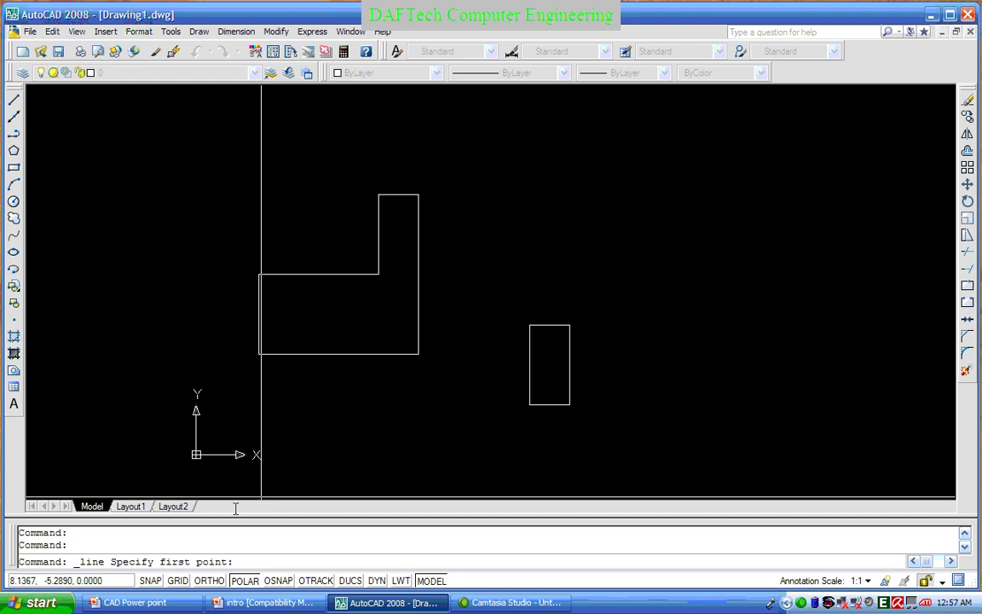
pyautogui.click(279, 581)
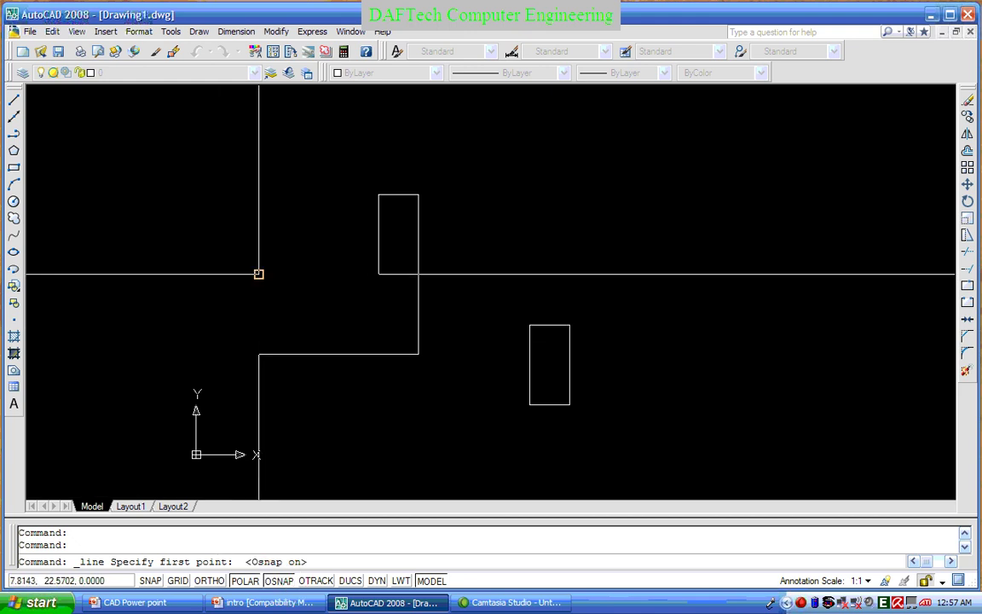
pyautogui.click(259, 274)
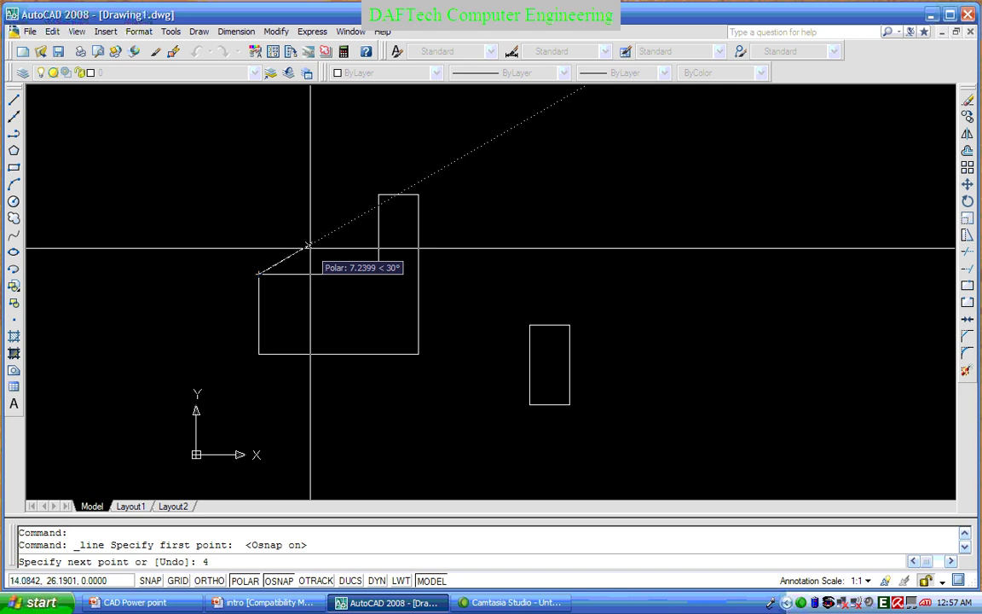
pyautogui.press('Return')
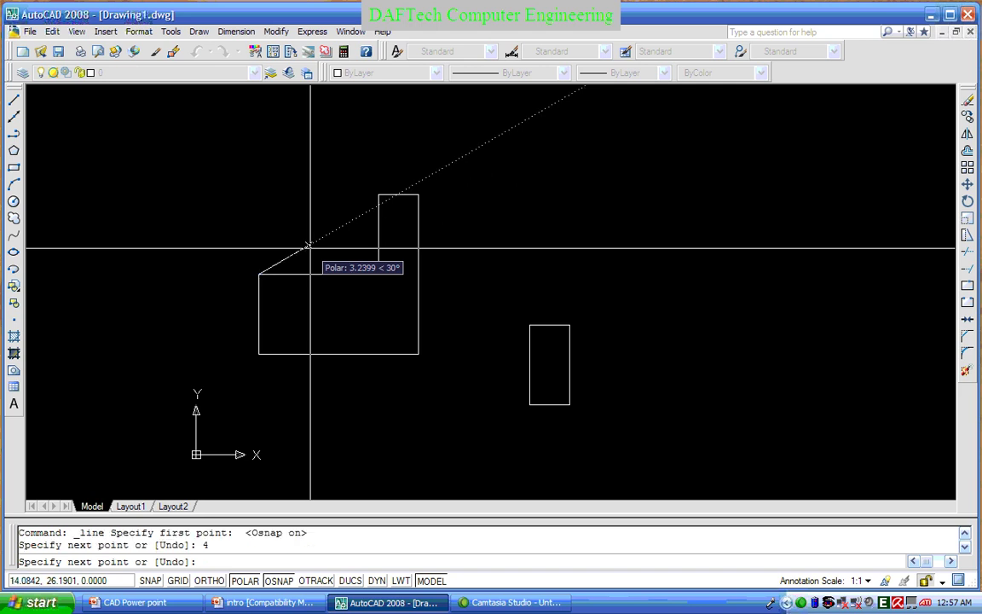
pyautogui.click(286, 257)
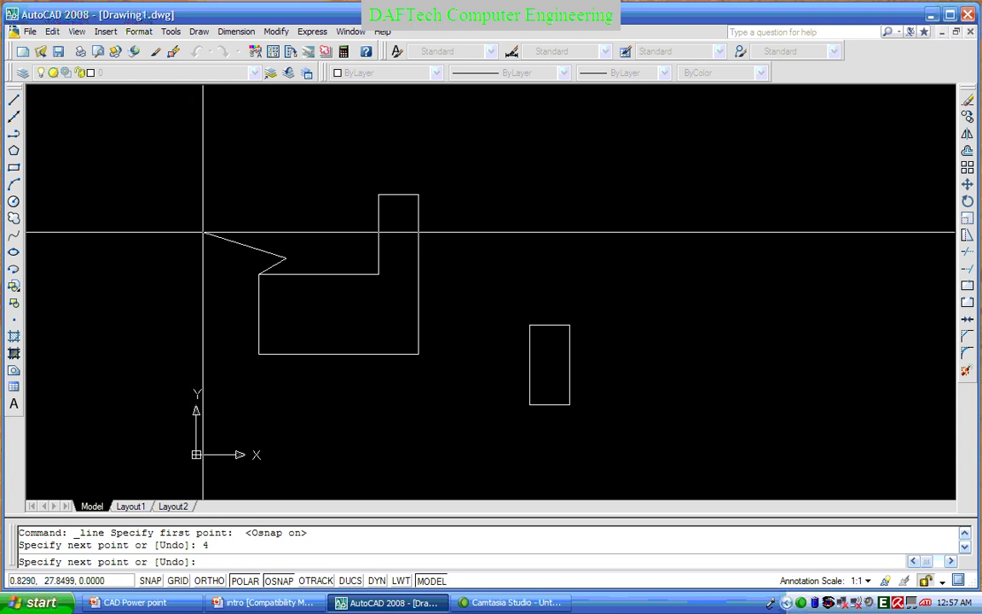
pyautogui.press('Return')
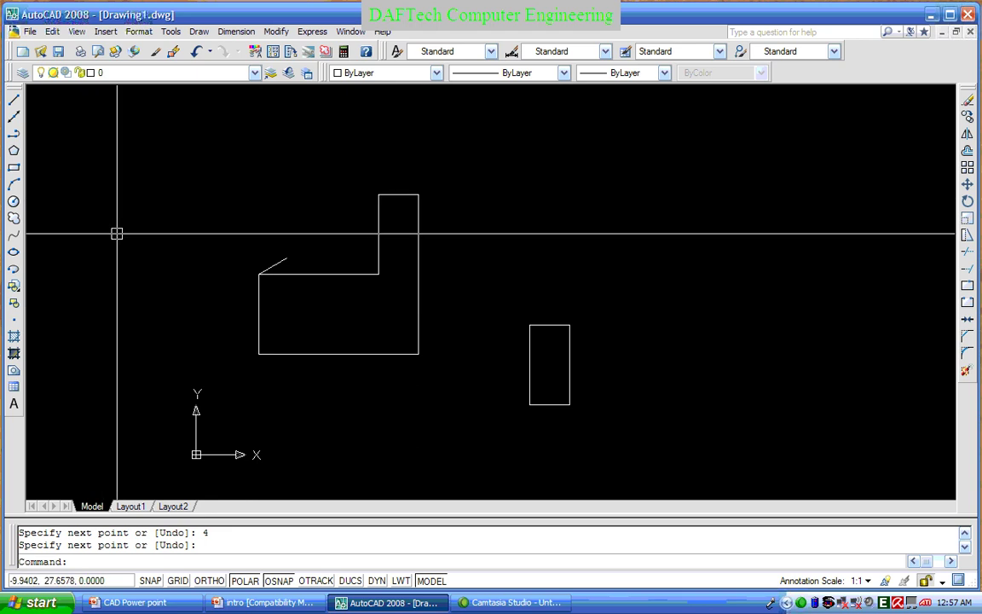
# Draw a second 4-unit line from the same corner of the stepped outline at 330°
pyautogui.click(13, 99)
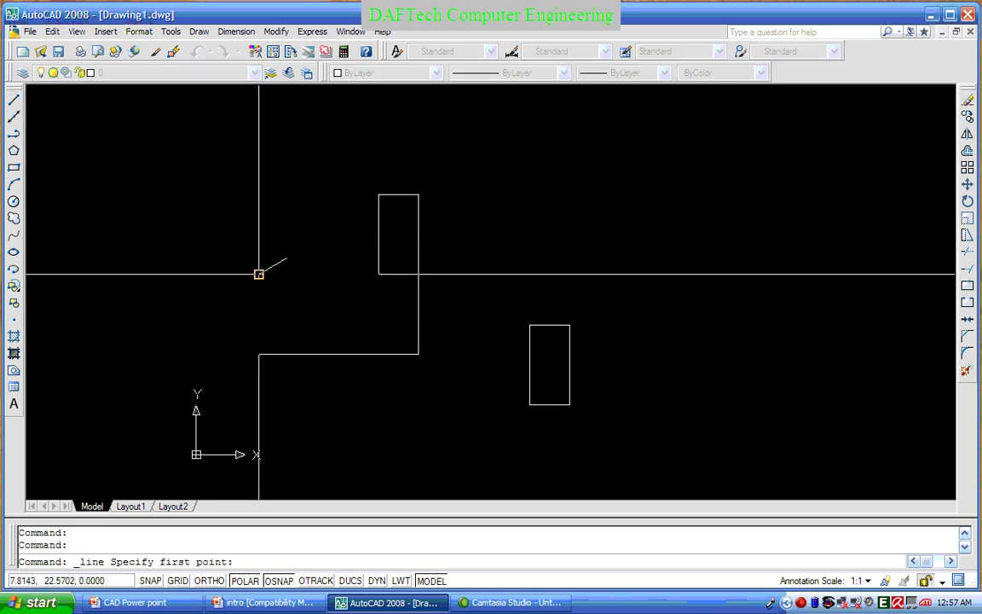
pyautogui.click(259, 274)
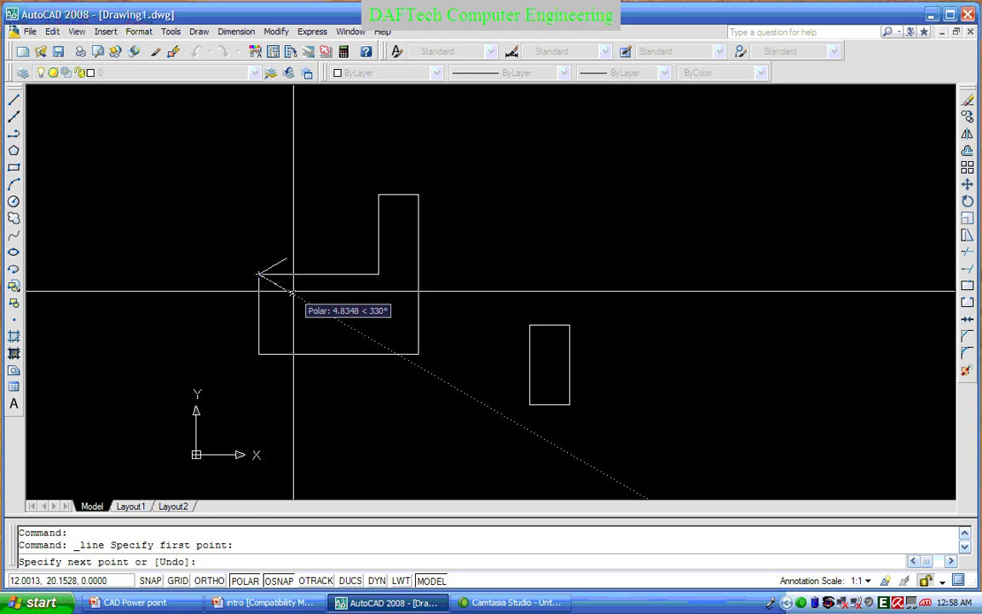
pyautogui.press('Return')
pyautogui.press('Return')
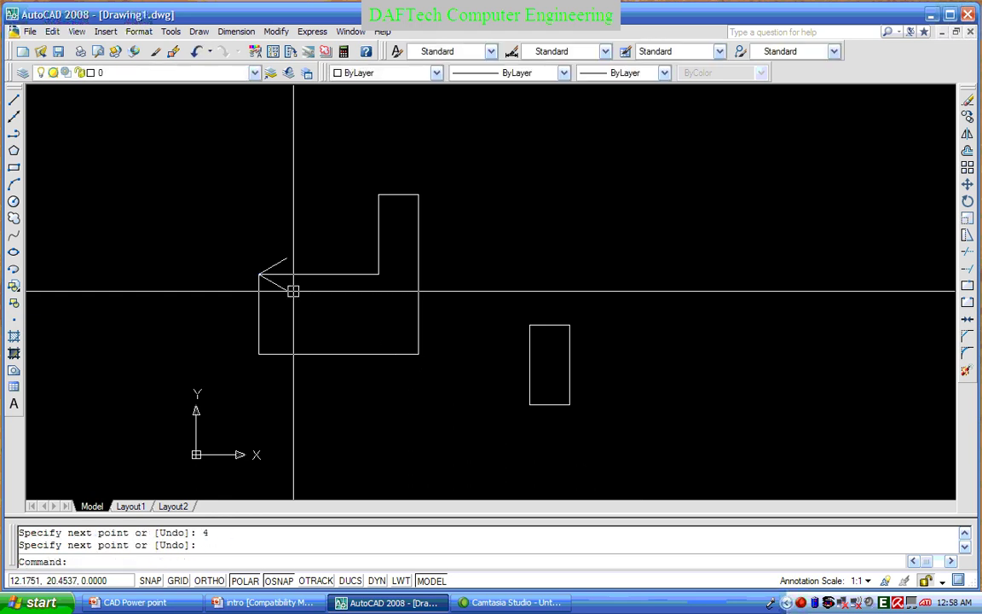
# Draw a third 4-unit line from the same corner of the stepped outline at 150°
pyautogui.click(14, 99)
pyautogui.click(259, 274)
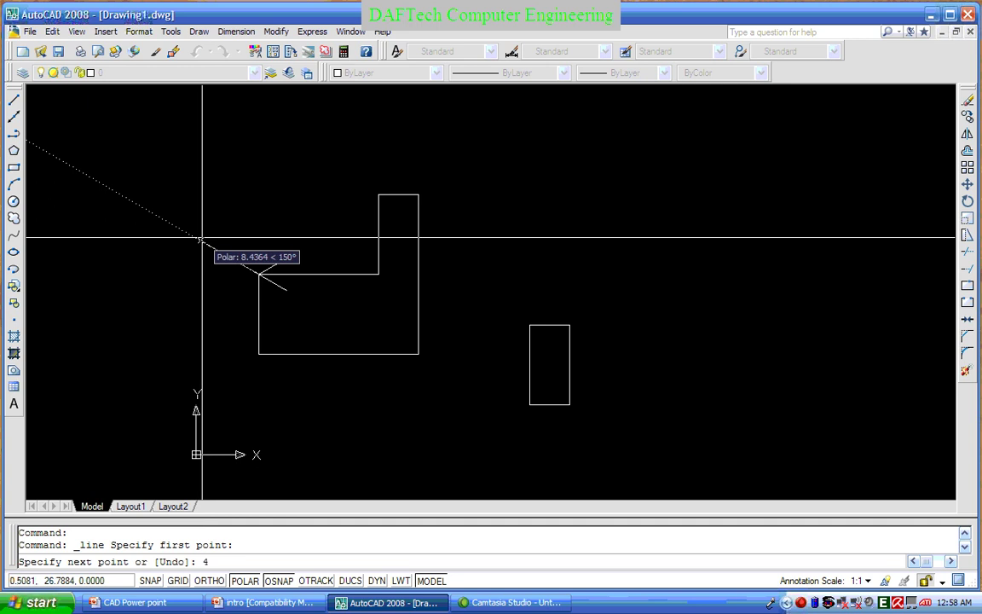
pyautogui.press('Return')
pyautogui.press('Return')
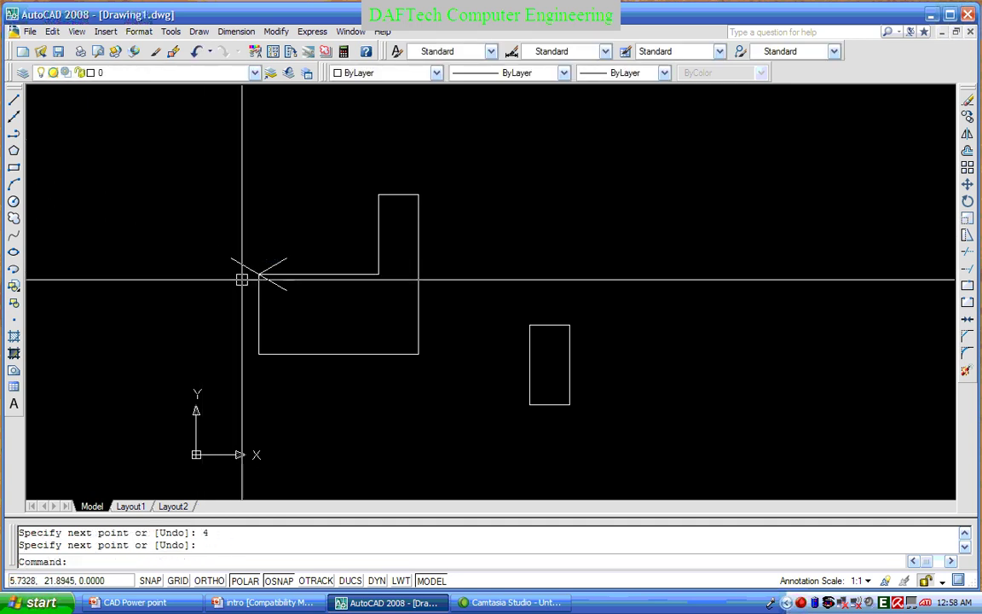
# Draw a fourth 4-unit line from the same corner of the stepped outline at 210°
pyautogui.click(14, 100)
pyautogui.click(259, 274)
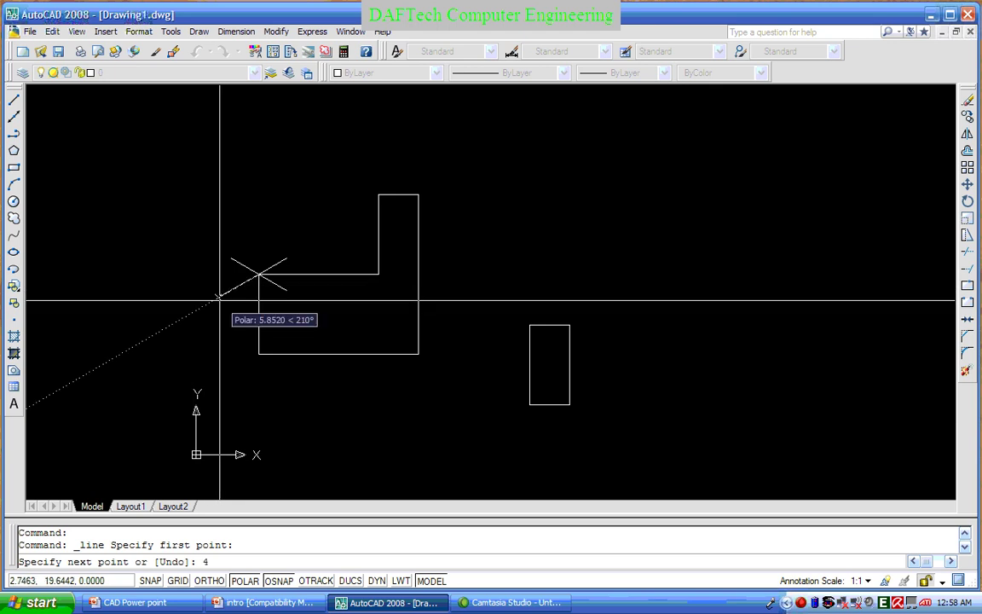
pyautogui.press('Return')
pyautogui.press('Return')
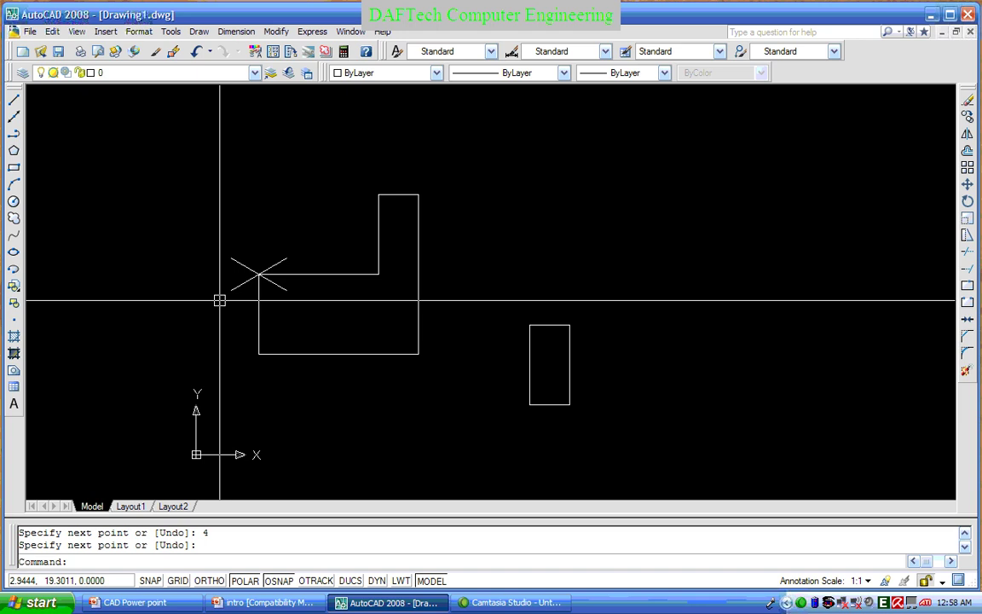
# Turn ortho mode on and switch back to polar tracking
pyautogui.scroll(3, 220, 300)
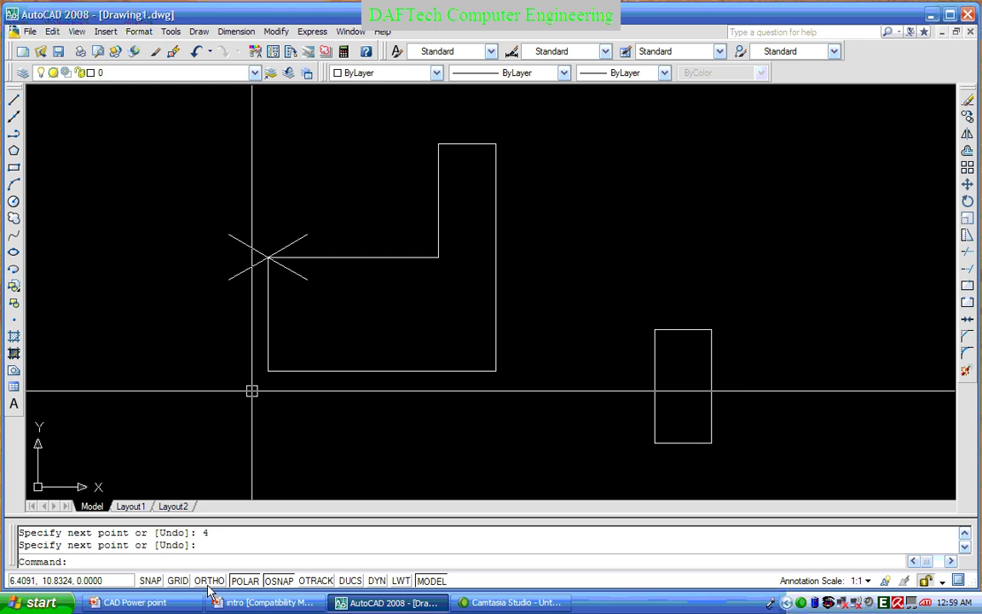
pyautogui.click(205, 584)
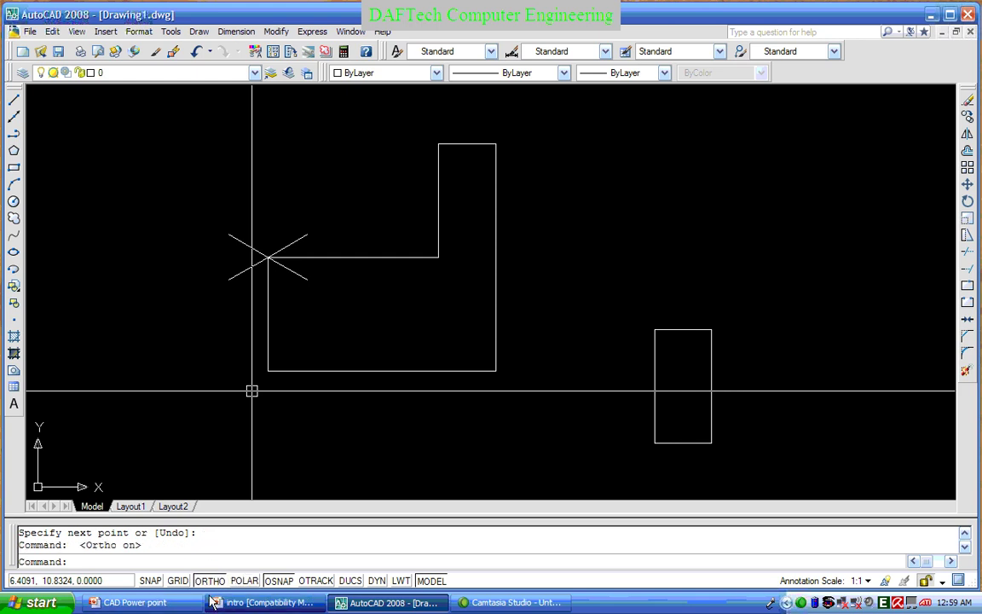
pyautogui.click(245, 583)
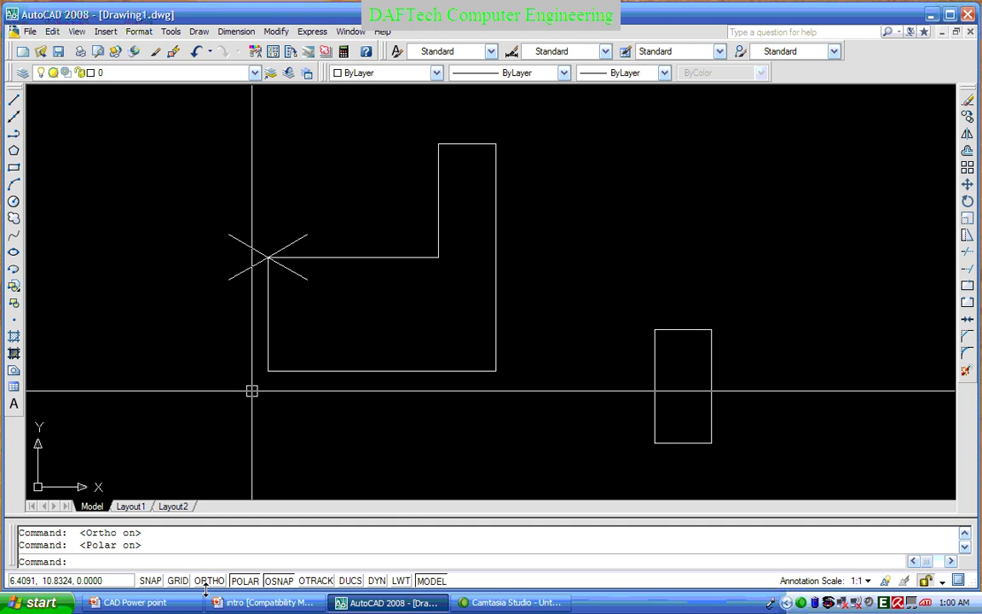
# View the available object snap modes in the drafting settings and close them without changes
pyautogui.rightClick(278, 582)
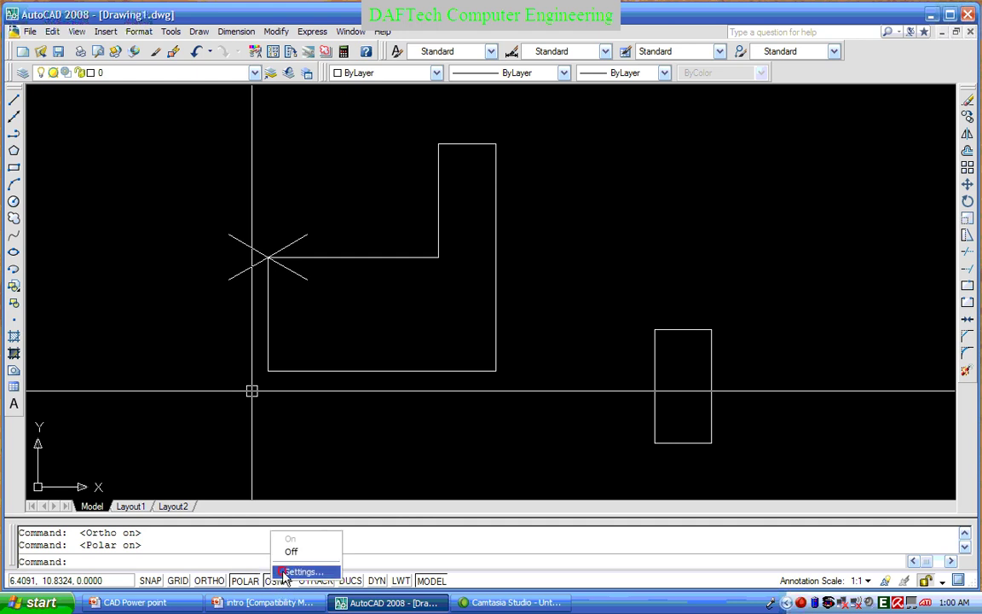
pyautogui.click(297, 572)
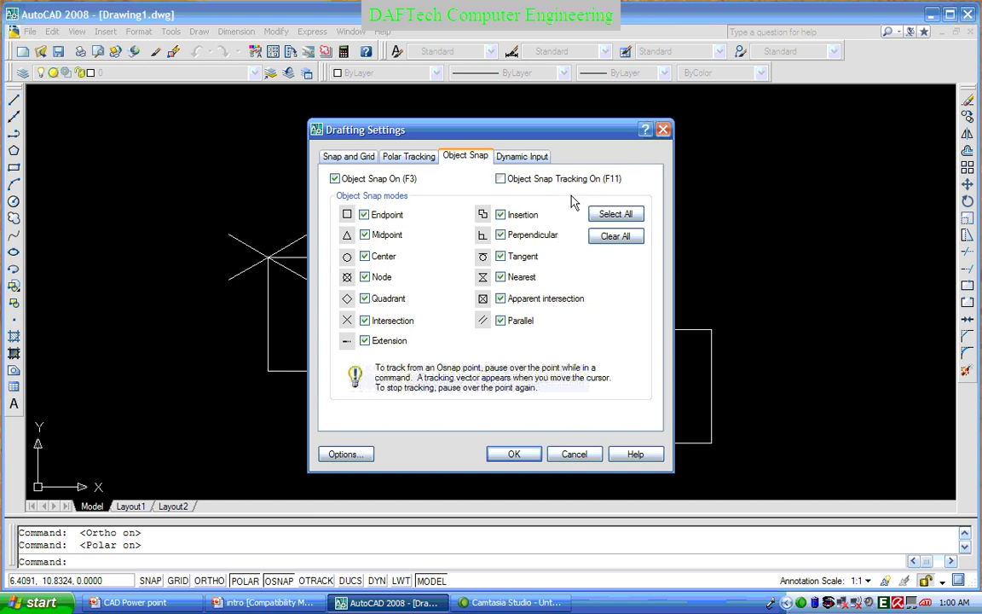
pyautogui.click(569, 453)
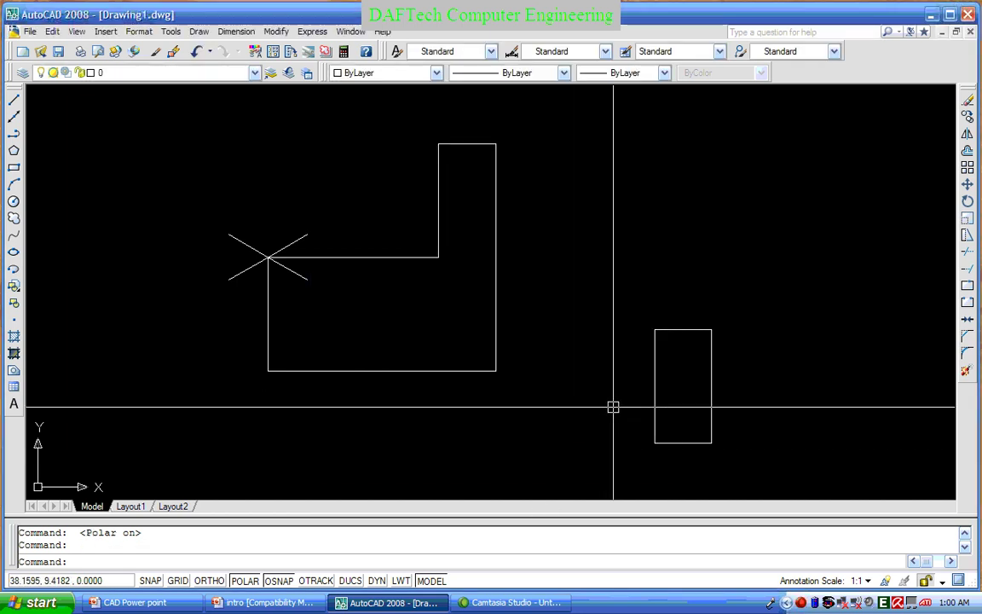
# Draw a vertical polyline through the separate rectangle, from its top edge's midpoint to its bottom edge's midpoint
pyautogui.moveTo(611, 406); pyautogui.dragTo(513, 364, button='middle')
pyautogui.scroll(3, 518, 324)
pyautogui.moveTo(518, 324); pyautogui.dragTo(483, 352, button='middle')
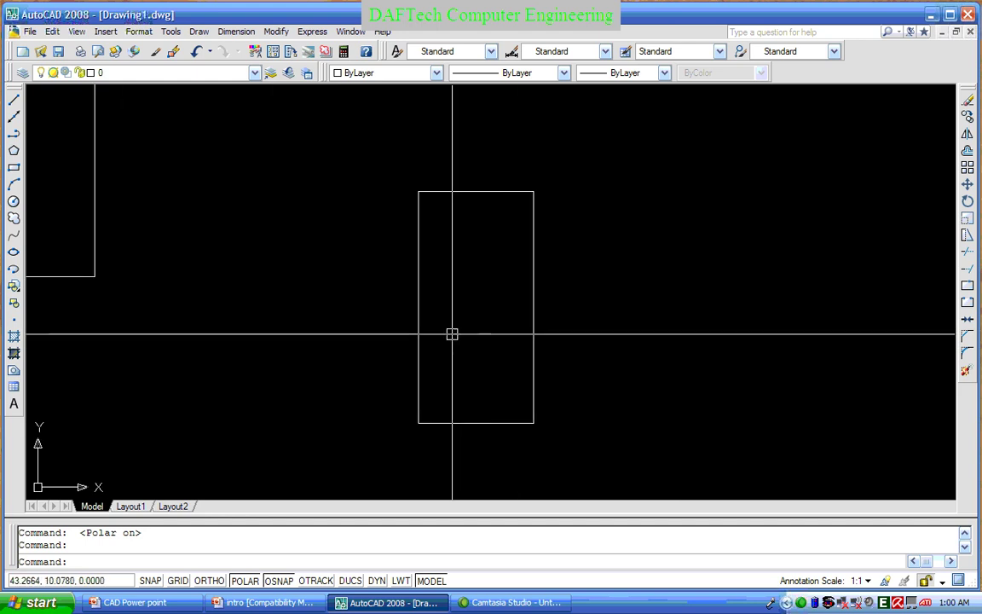
pyautogui.click(14, 134)
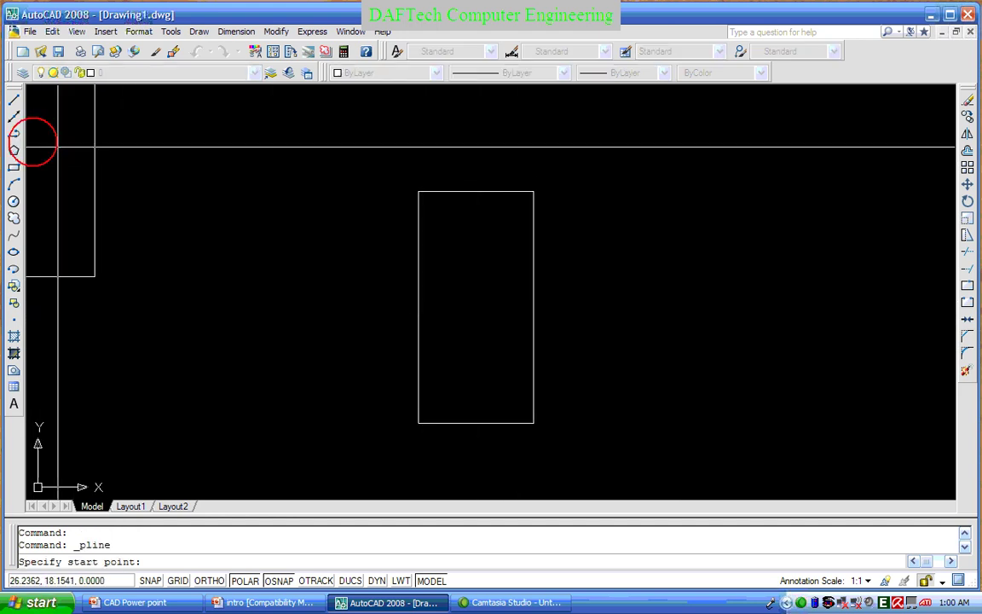
pyautogui.click(476, 191)
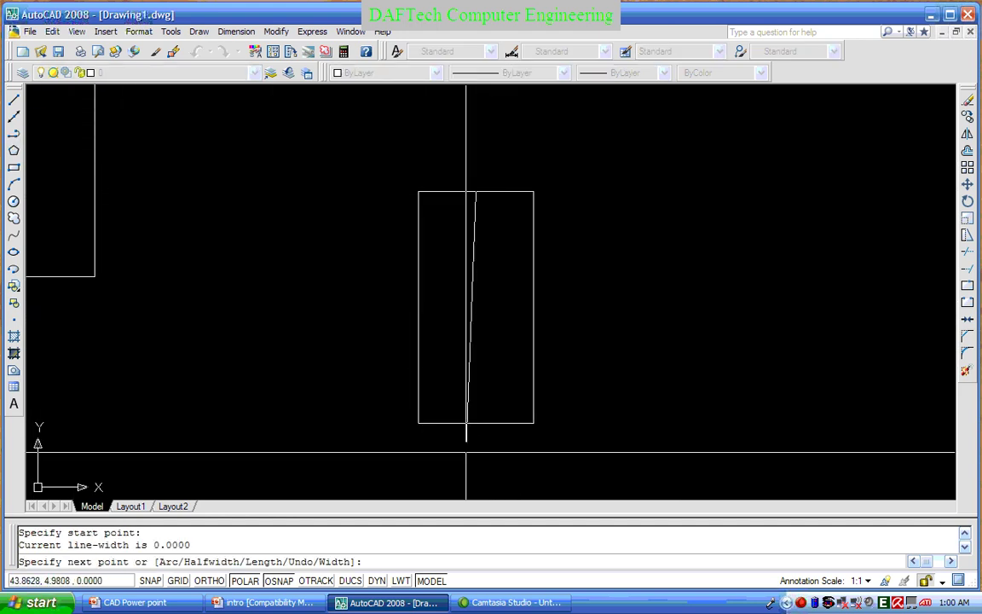
pyautogui.click(475, 423)
pyautogui.rightClick(539, 352)
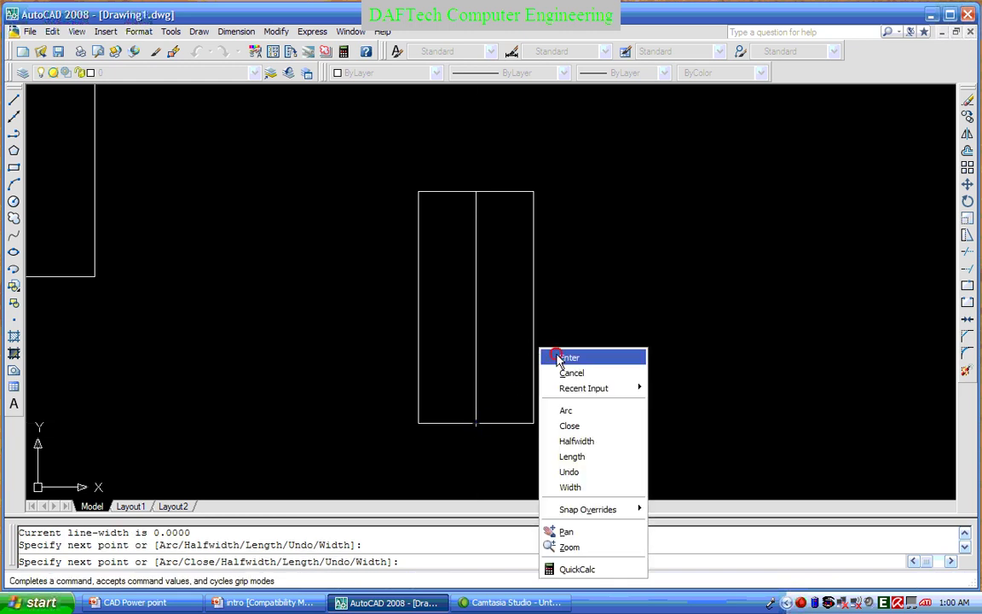
pyautogui.click(550, 355)
# Draw a horizontal polyline across the rectangle, from its right edge's midpoint to its left edge's midpoint
pyautogui.press('Return')
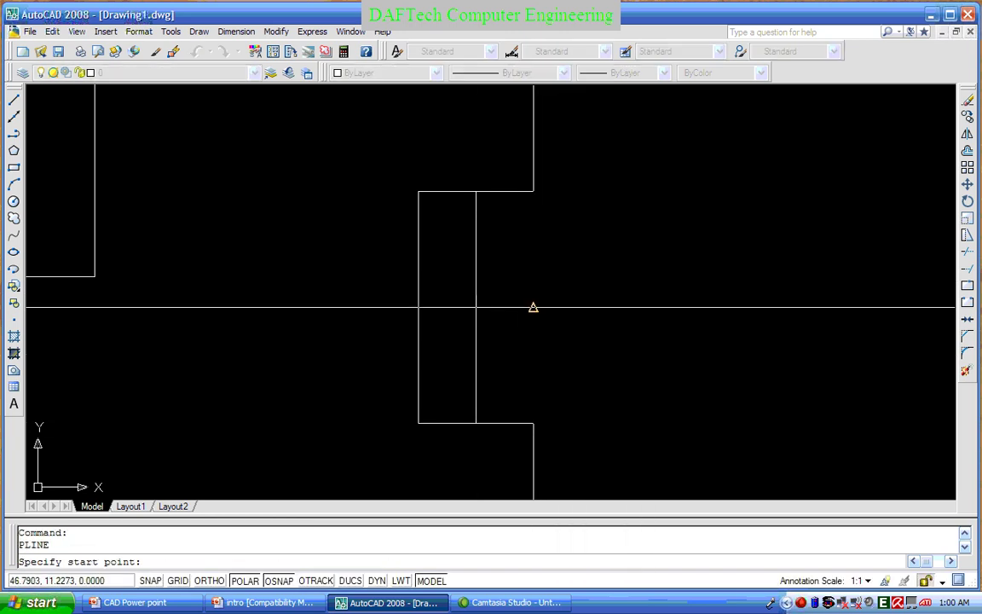
pyautogui.click(533, 307)
pyautogui.click(417, 307)
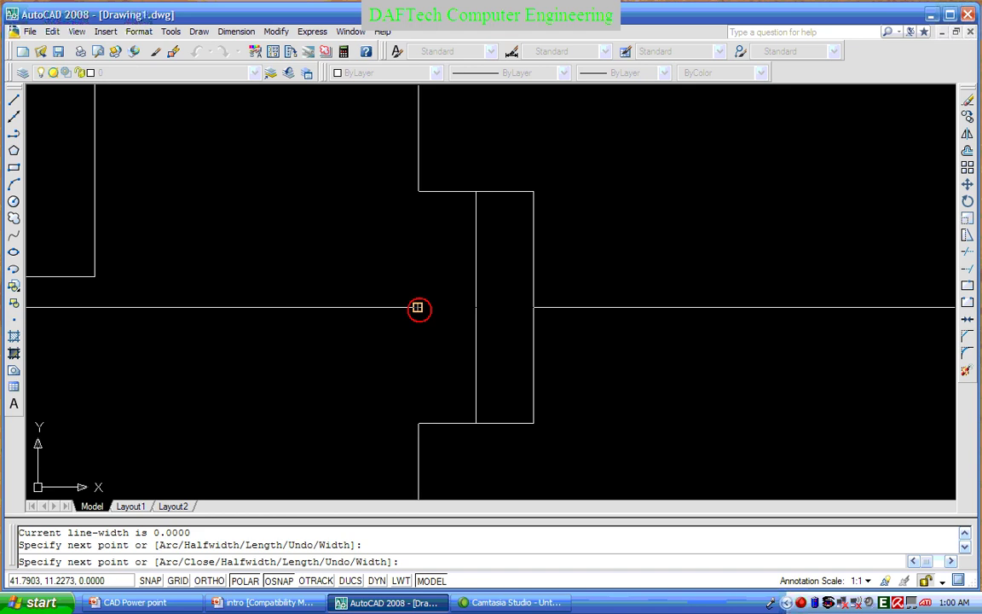
pyautogui.rightClick(417, 308)
pyautogui.click(449, 321)
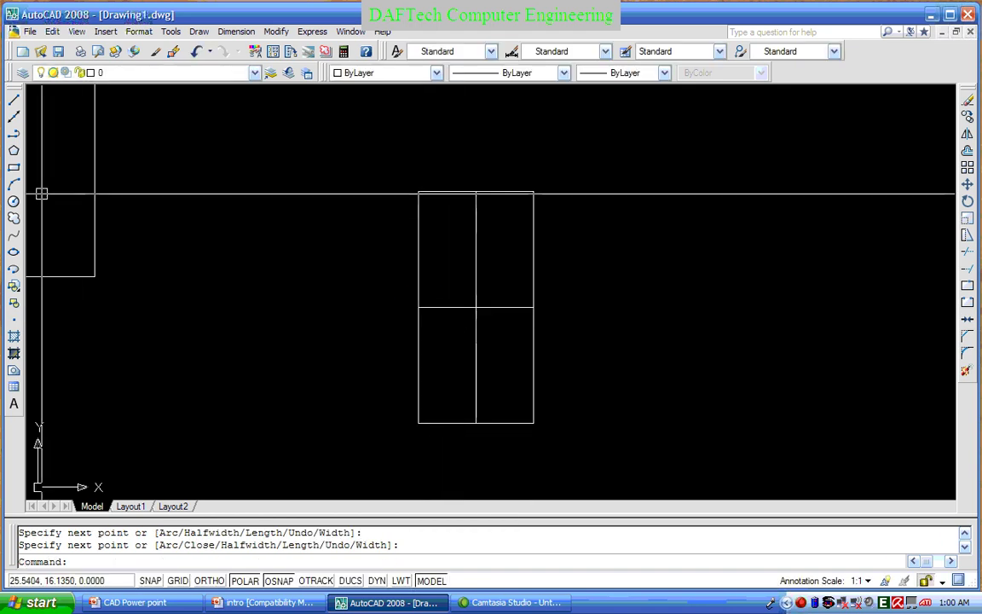
# Draw a circle centred on the crossing of the two polylines, spanning most of the rectangle's width
pyautogui.click(14, 200)
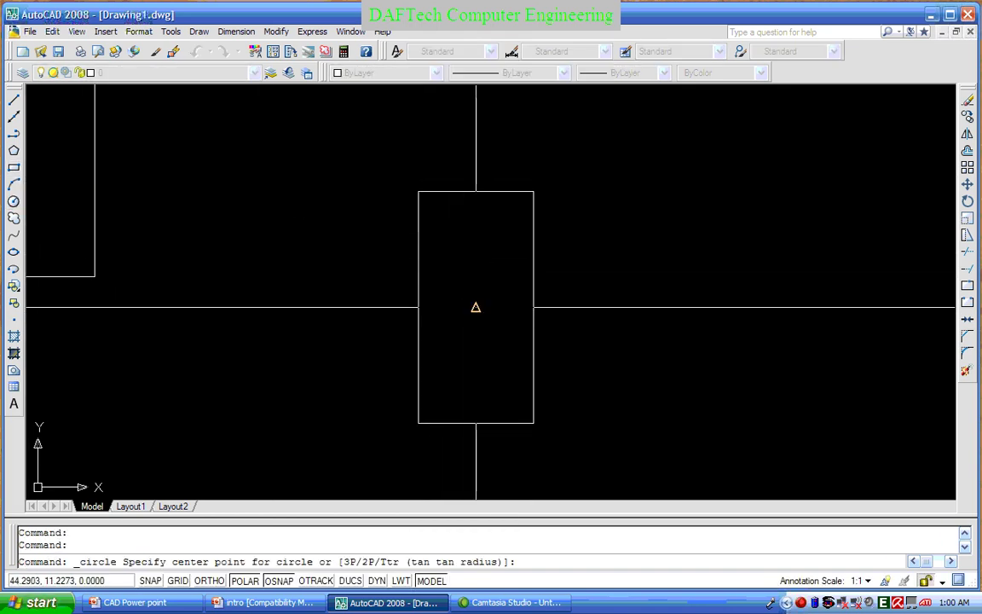
pyautogui.click(476, 307)
pyautogui.click(467, 260)
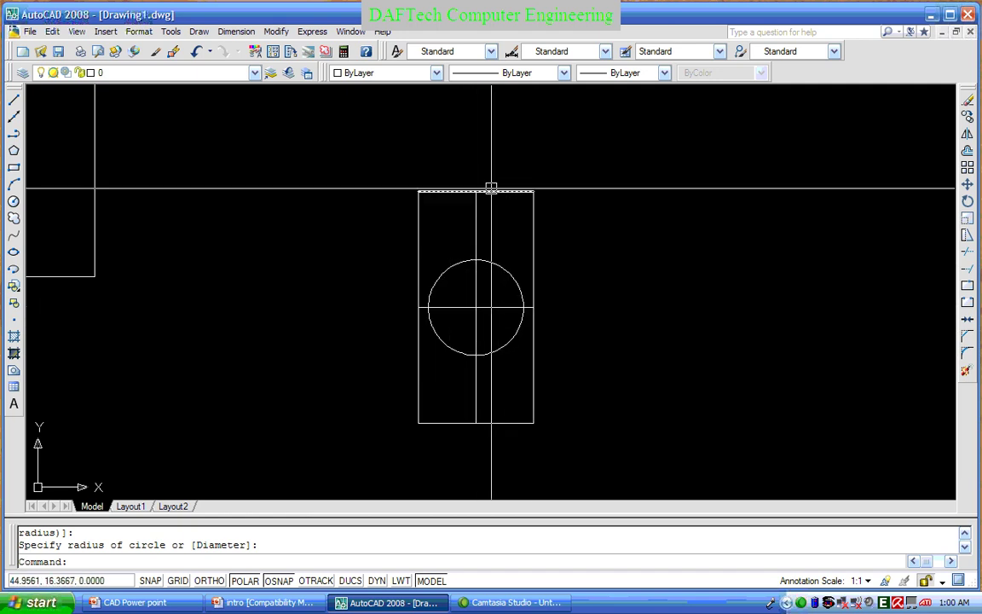
# Erase the two crossing polylines and the circle inside the rectangle
pyautogui.click(492, 293)
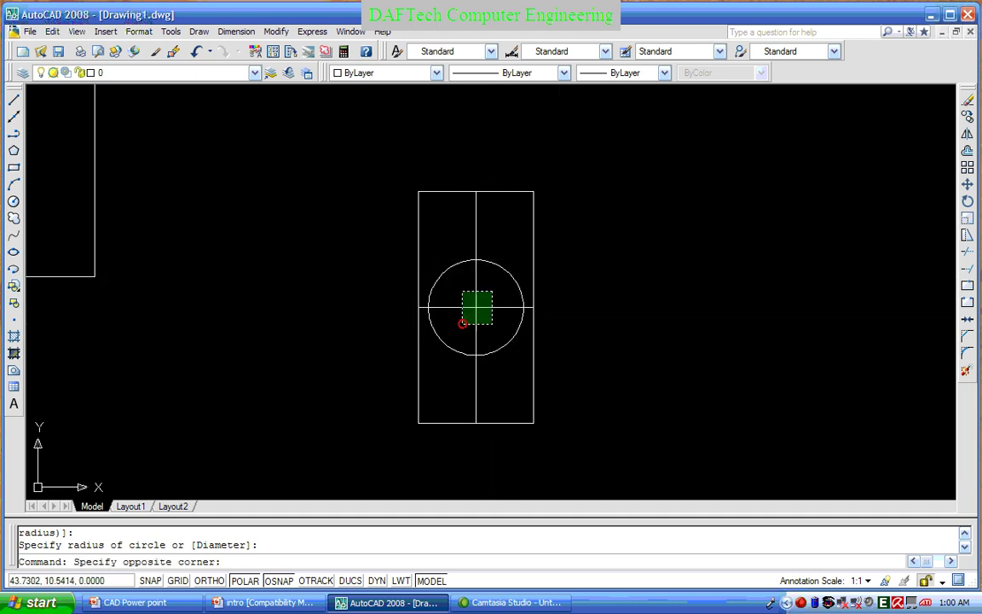
pyautogui.click(463, 323)
pyautogui.press('Delete')
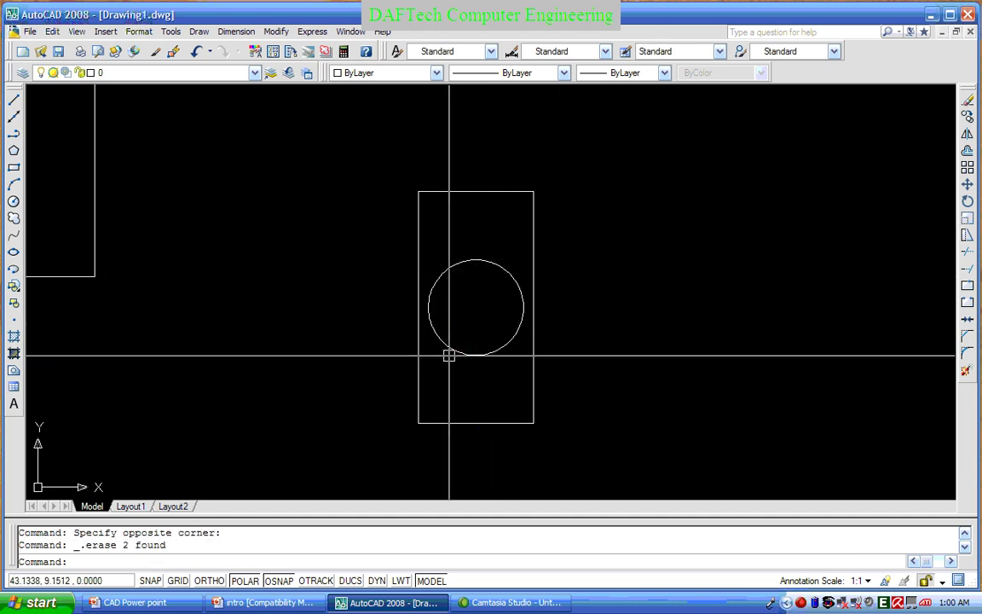
pyautogui.click(495, 258)
pyautogui.click(491, 284)
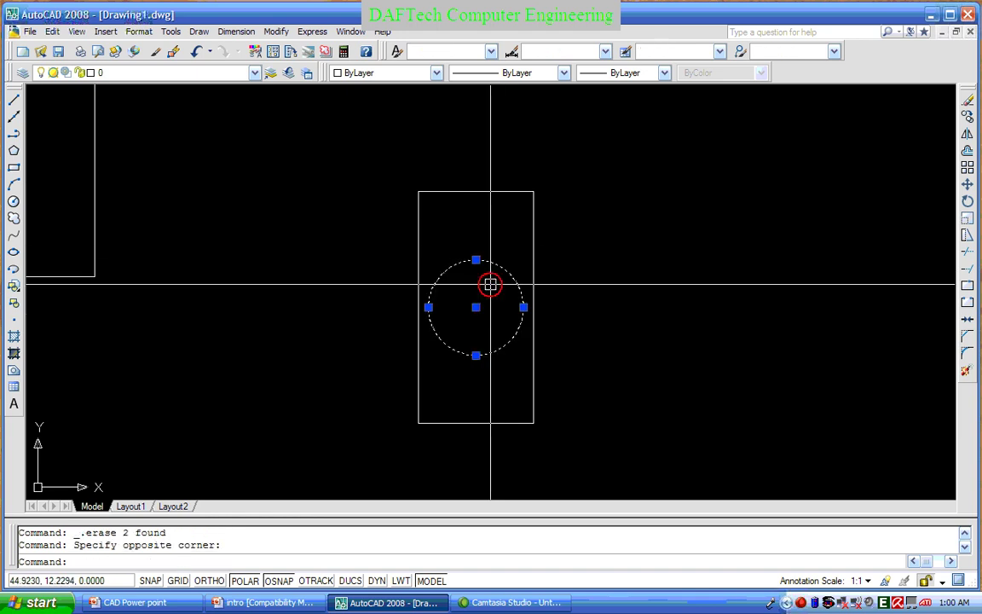
pyautogui.press('Delete')
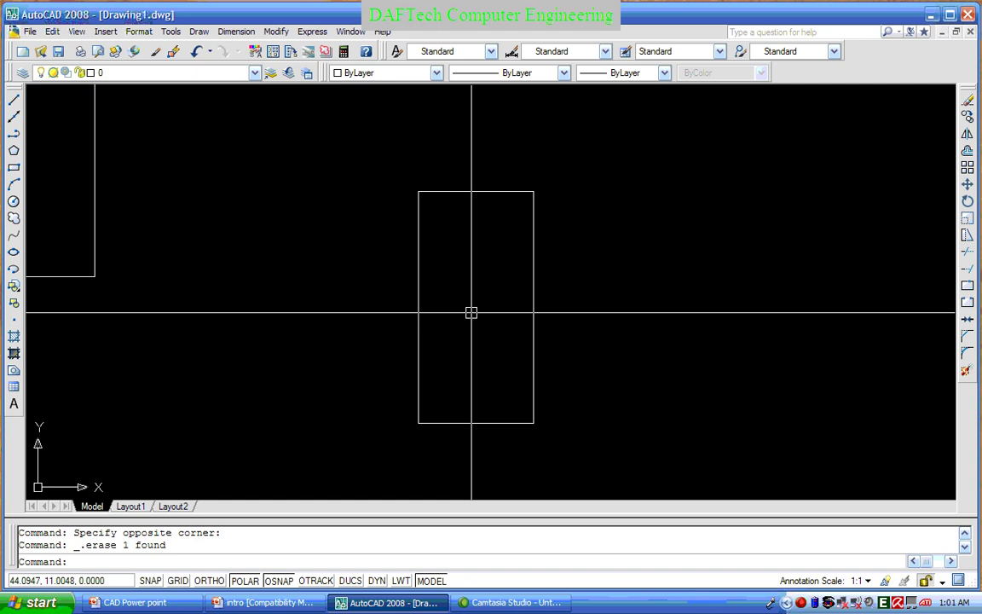
# Enable object snap tracking in the object snap drafting settings, keeping all snap modes on
pyautogui.rightClick(281, 581)
pyautogui.click(307, 565)
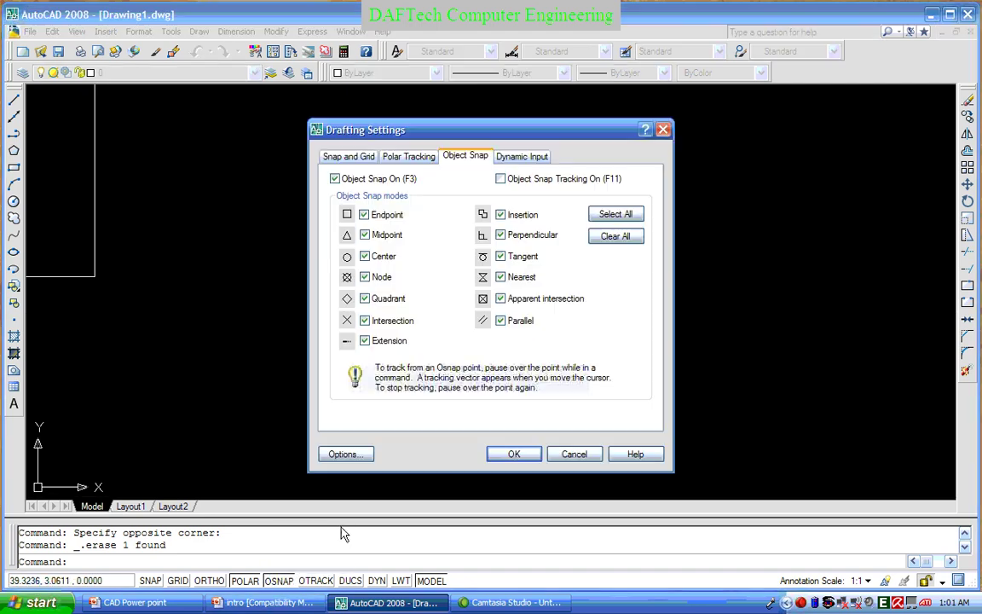
pyautogui.click(501, 179)
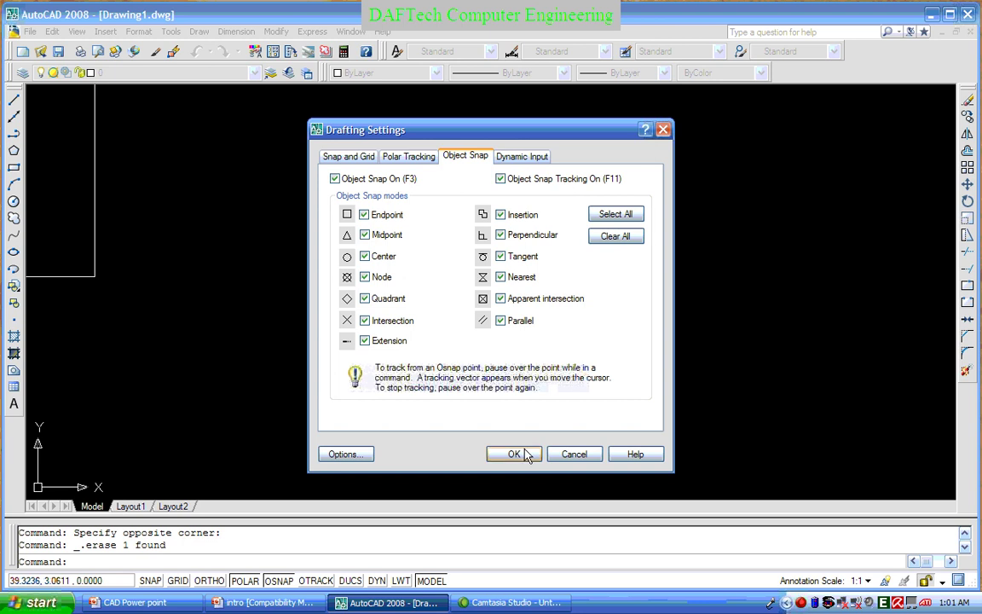
pyautogui.click(511, 455)
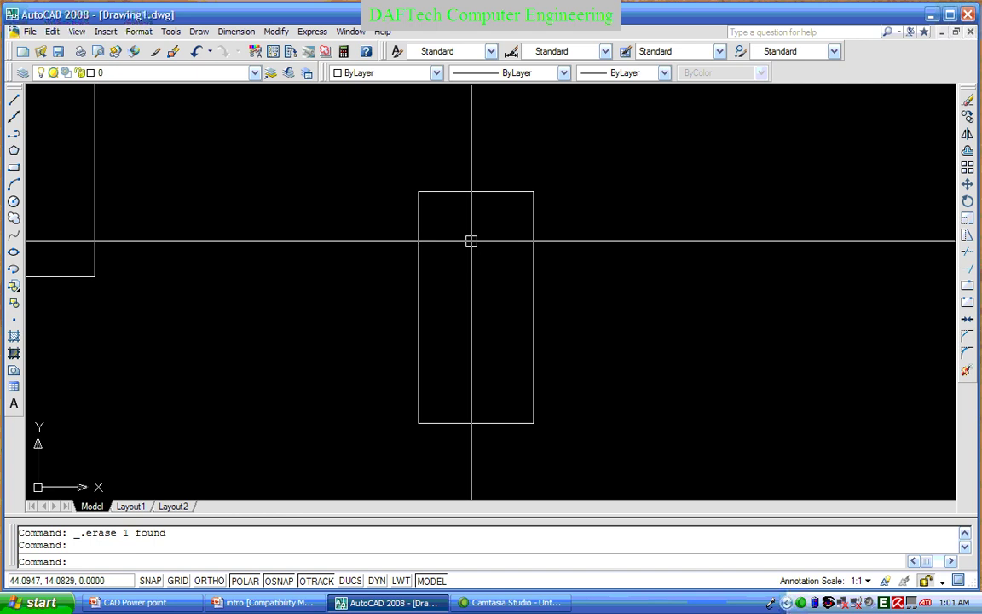
pyautogui.click(310, 583)
pyautogui.click(310, 582)
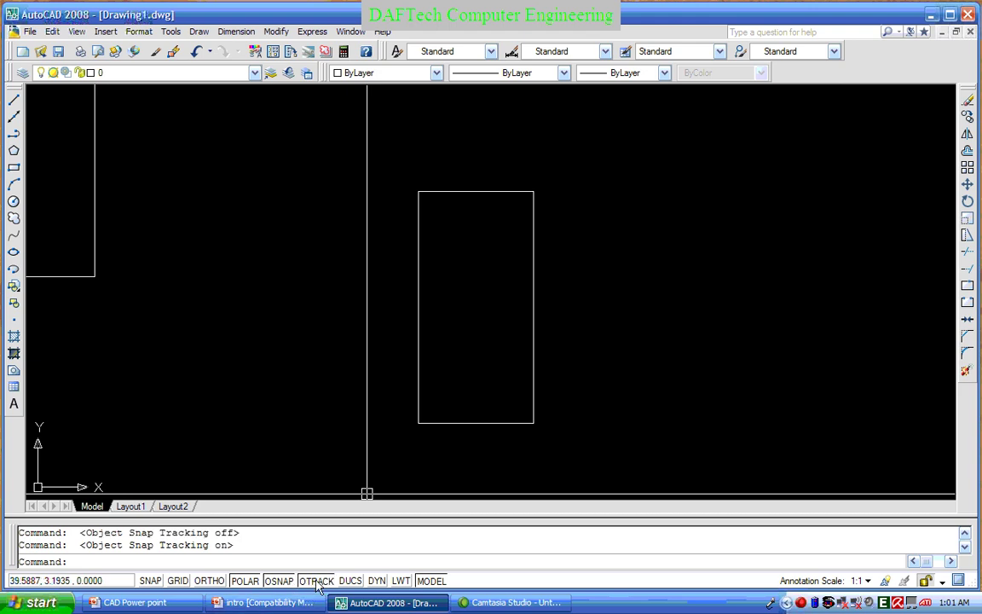
# Draw a circle slightly wider than the rectangle, centred where tracking lines from its top and side edge midpoints cross
pyautogui.click(14, 202)
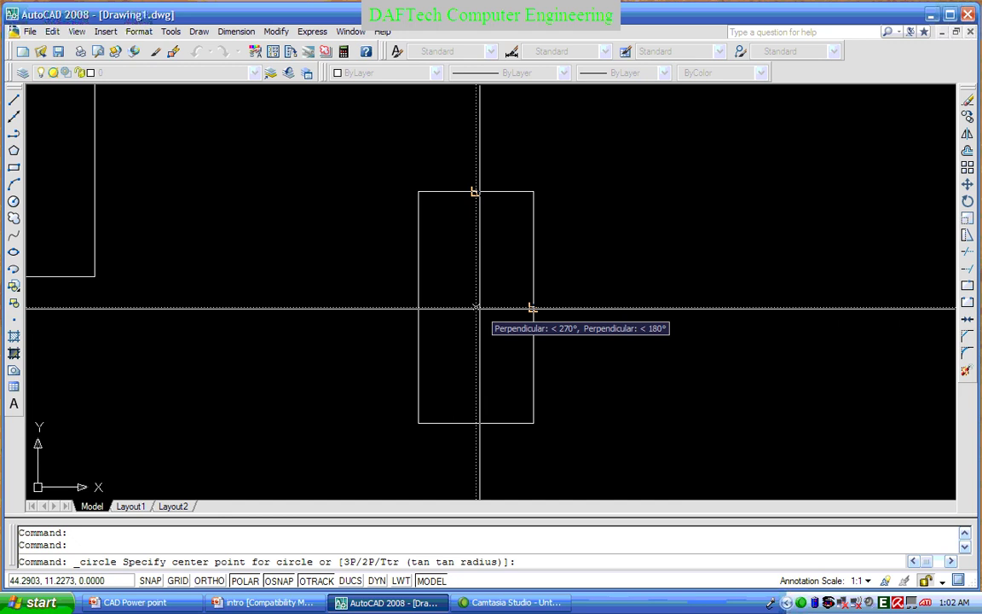
pyautogui.click(476, 308)
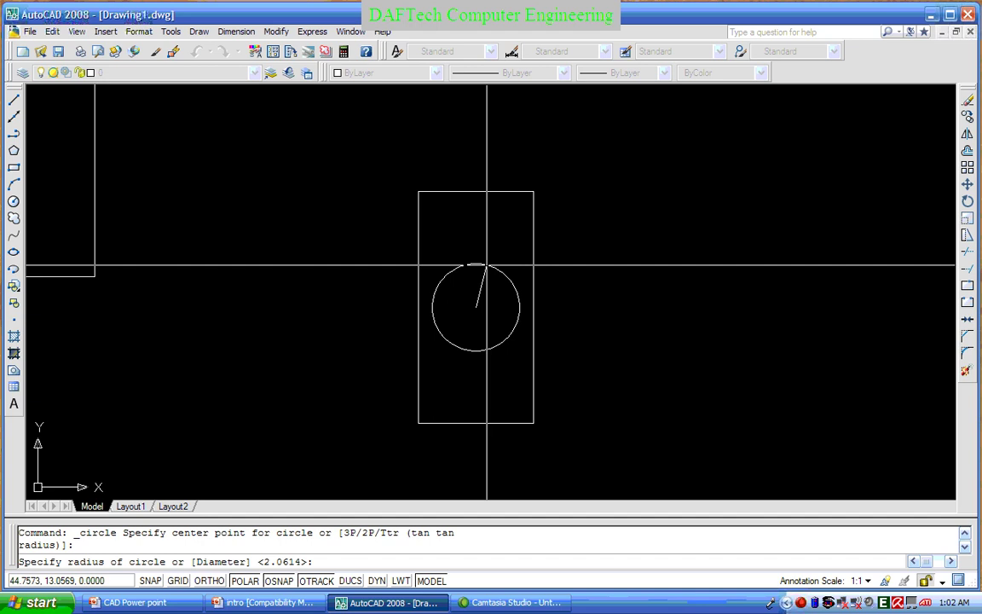
pyautogui.press('Return')
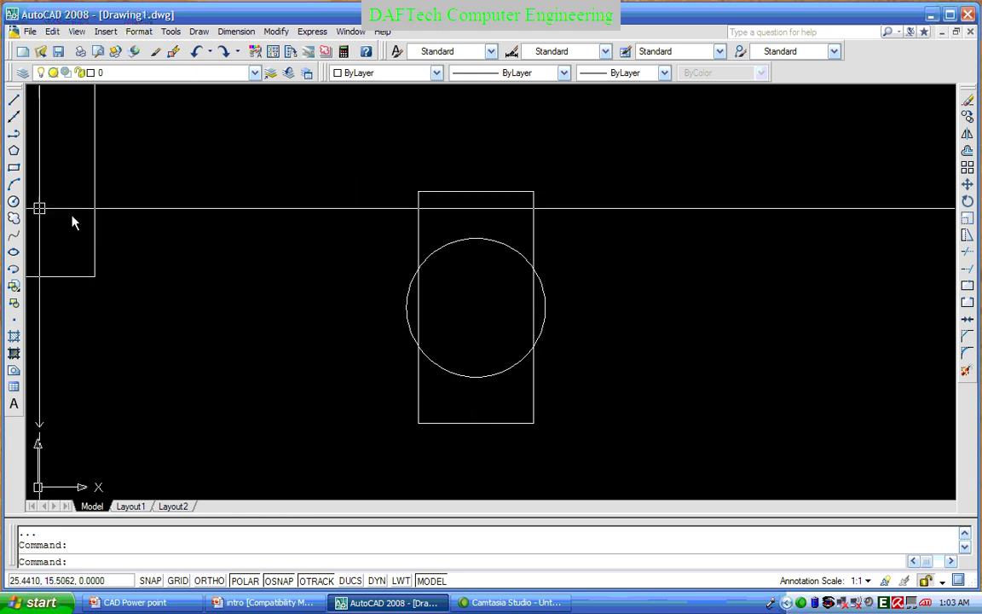
# Draw a line from the circle's centre to the midpoint of the rectangle's top edge
pyautogui.click(13, 100)
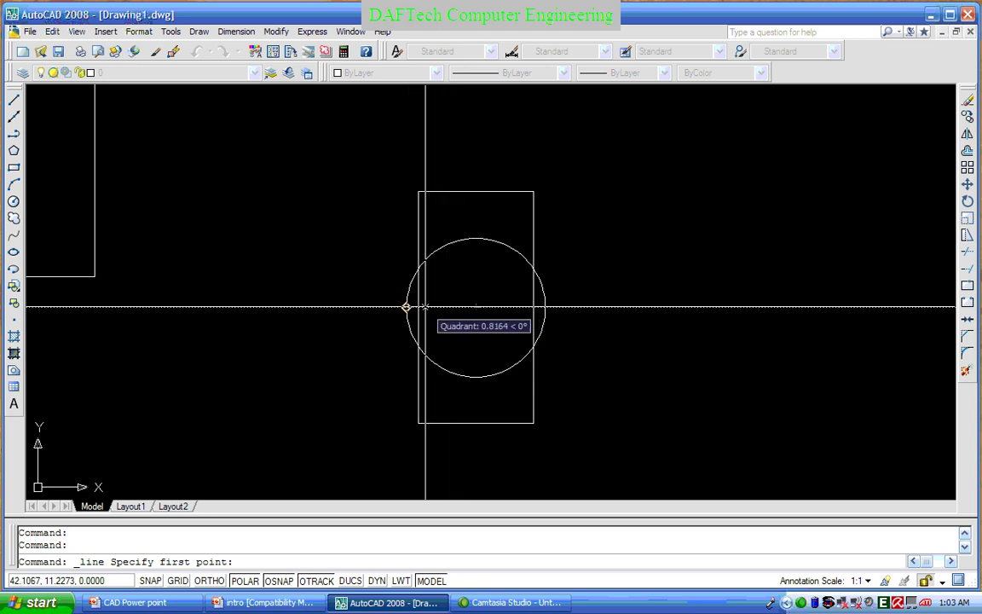
pyautogui.click(476, 307)
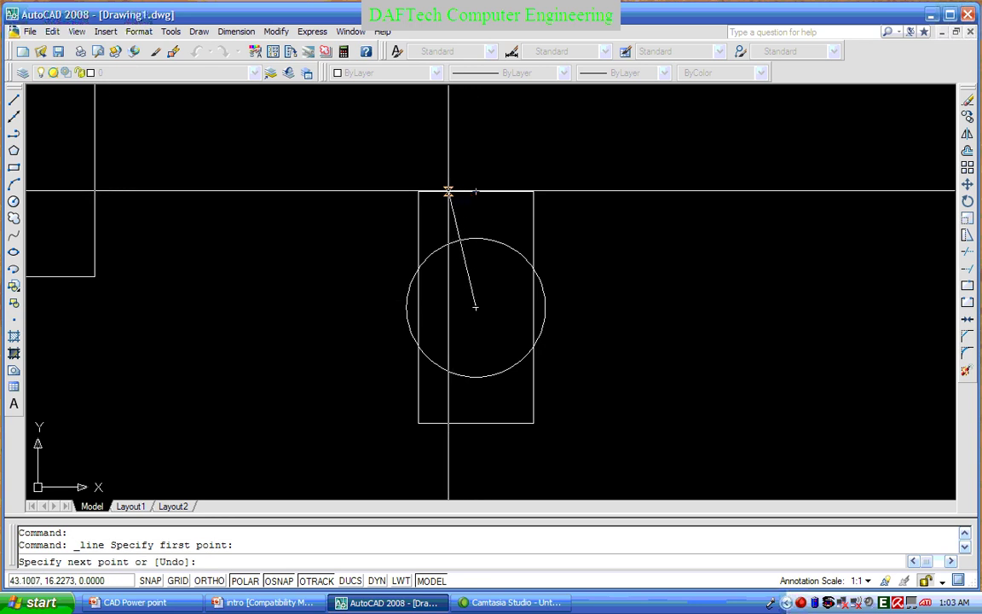
pyautogui.click(476, 191)
pyautogui.rightClick(476, 192)
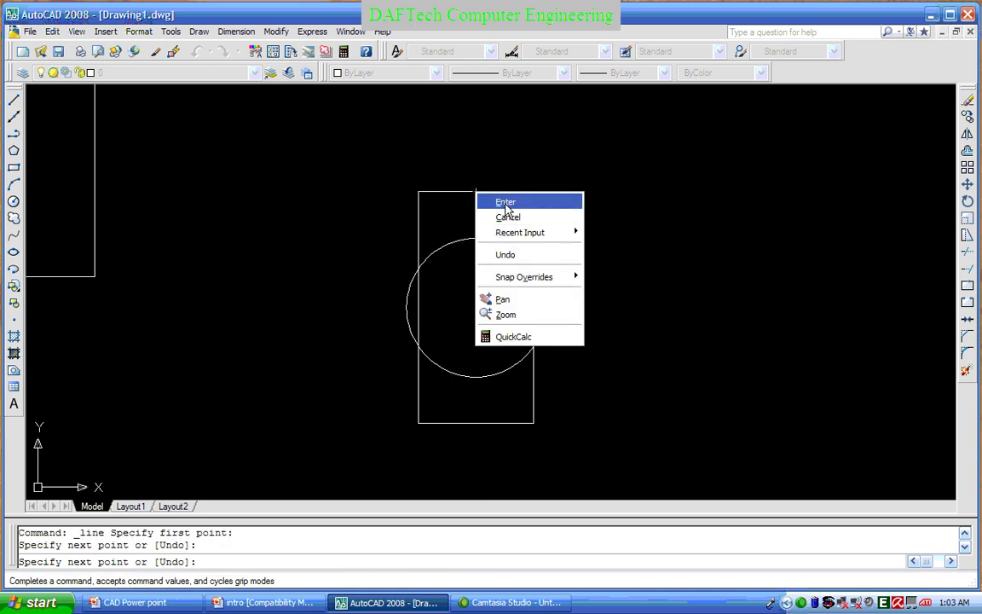
pyautogui.click(505, 202)
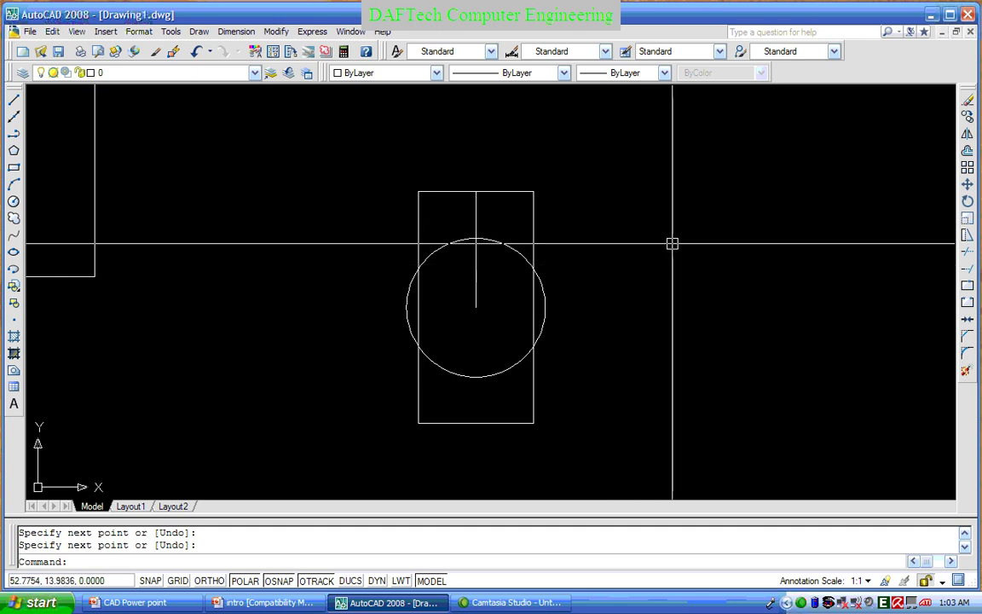
# Draw a vertical line about 5 units long beside the rectangle, tracked from the circle's centre height up to the top edge's extension
pyautogui.click(13, 102)
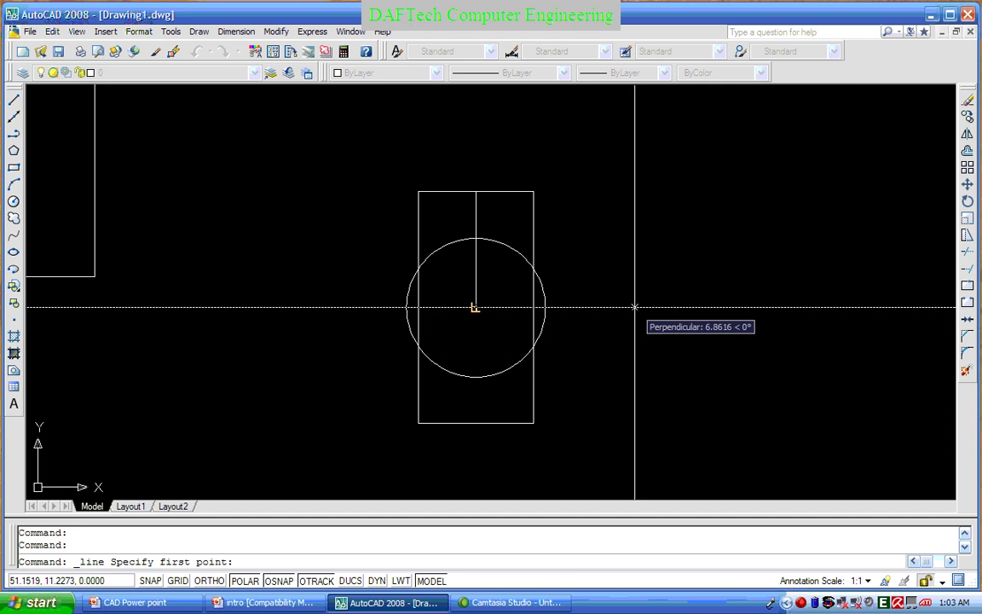
pyautogui.click(634, 306)
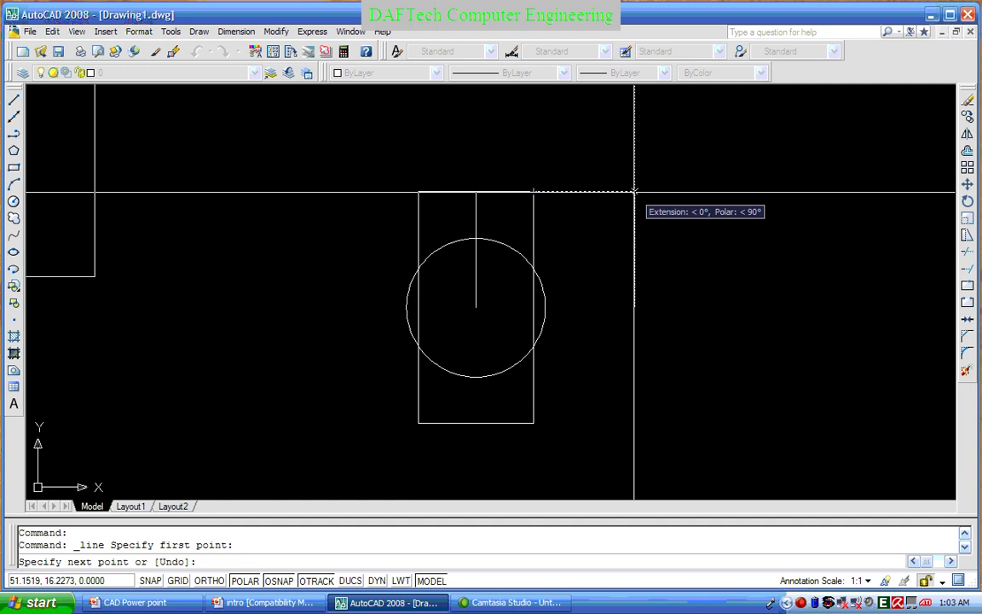
pyautogui.click(635, 192)
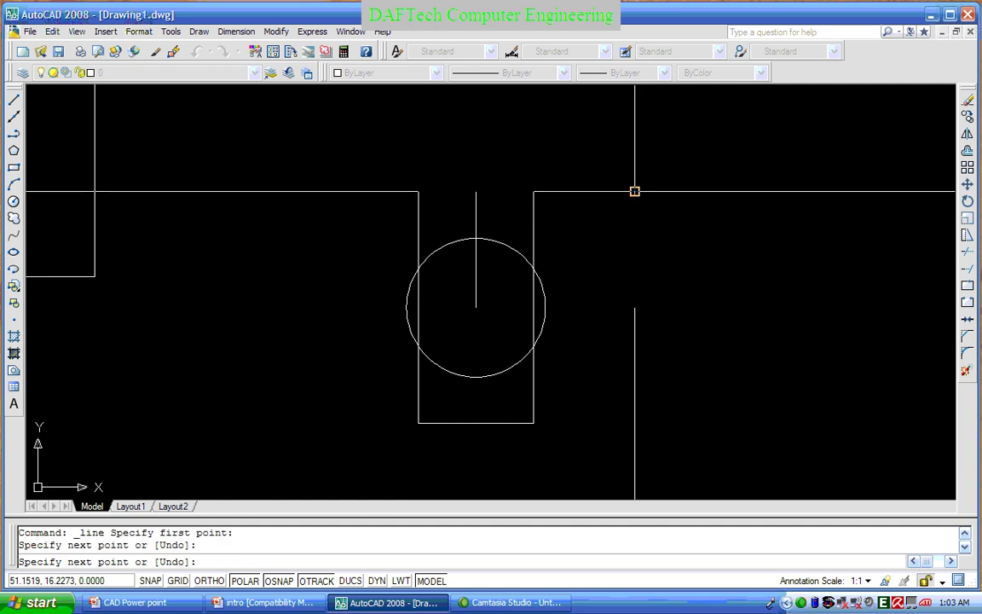
pyautogui.rightClick(633, 193)
pyautogui.click(650, 198)
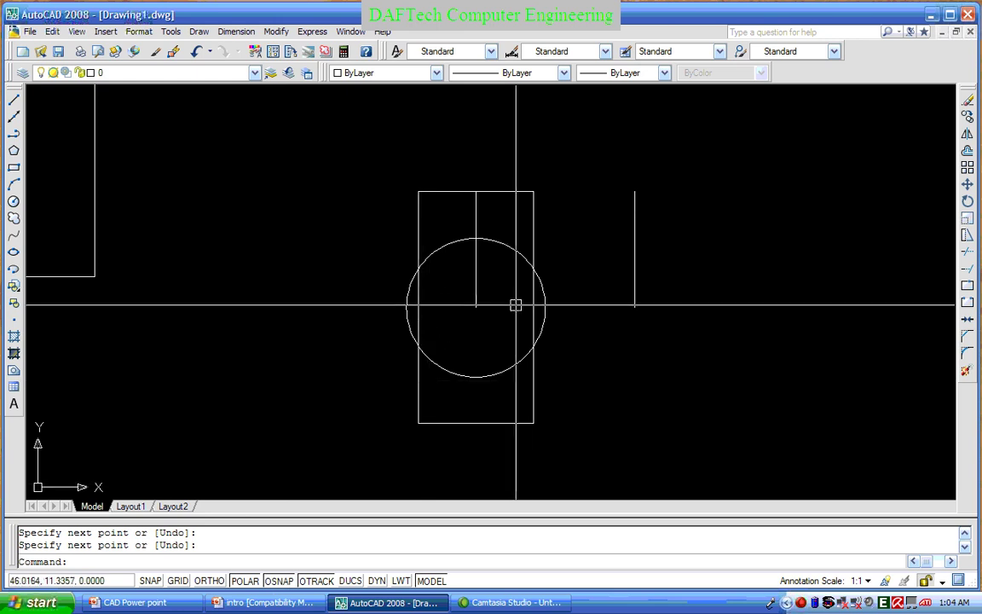
# Erase the rectangle, circle and two vertical lines, together with the L-shaped outline and the lines crossing at its corner
pyautogui.click(713, 184)
pyautogui.click(386, 348)
pyautogui.click(967, 100)
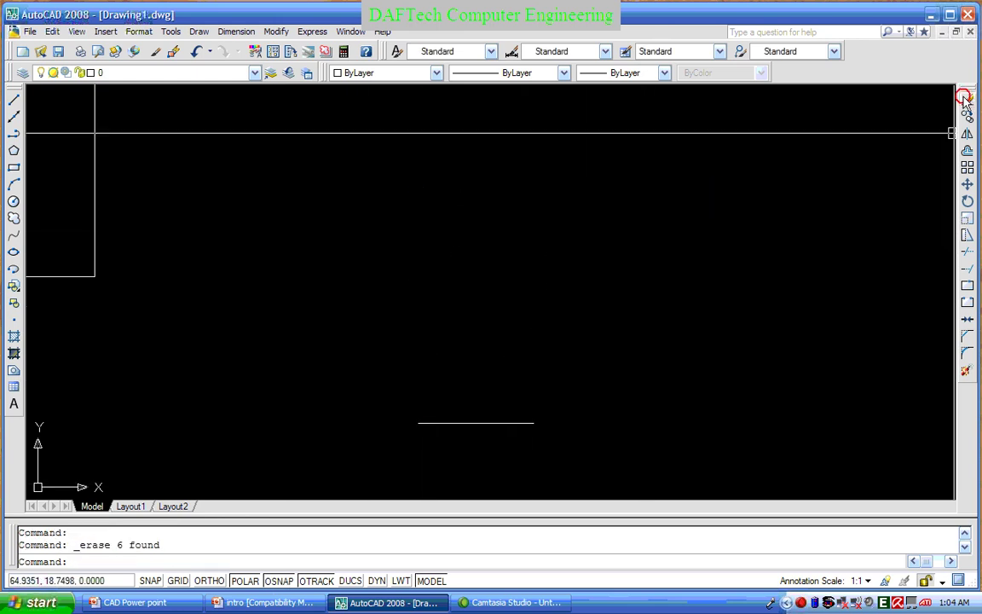
pyautogui.click(419, 423)
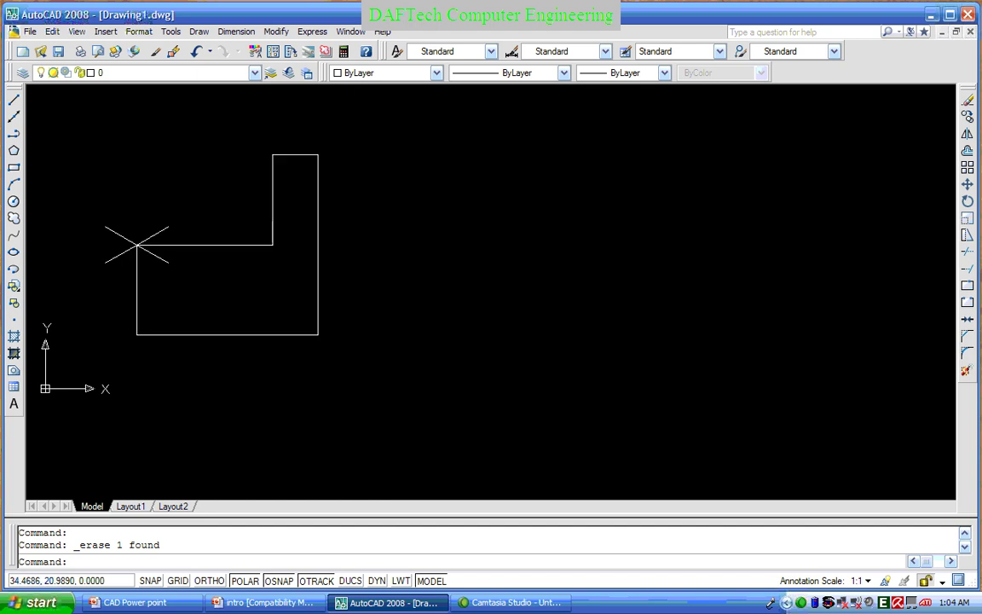
pyautogui.click(402, 146)
pyautogui.click(95, 407)
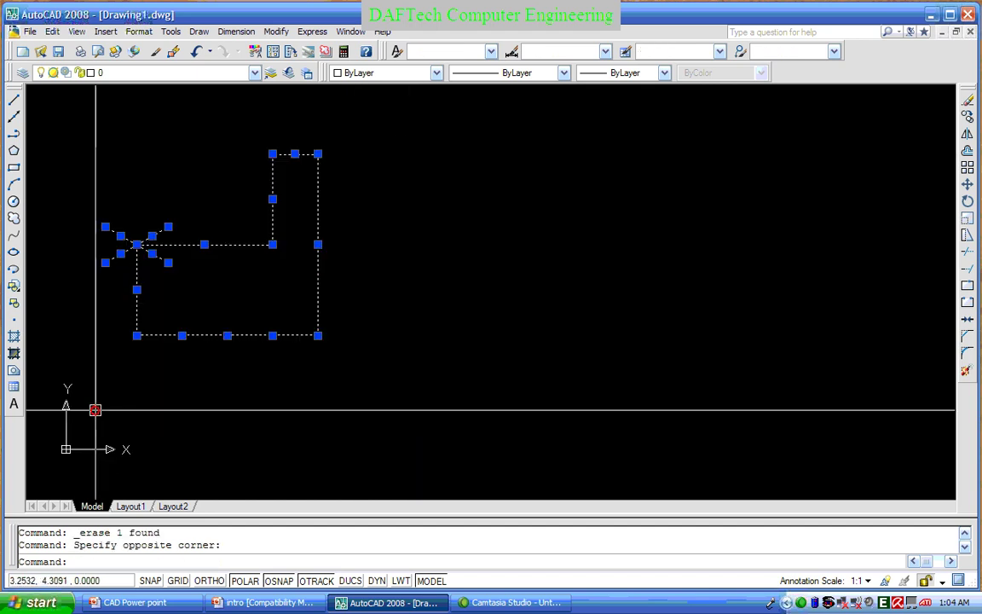
pyautogui.click(967, 100)
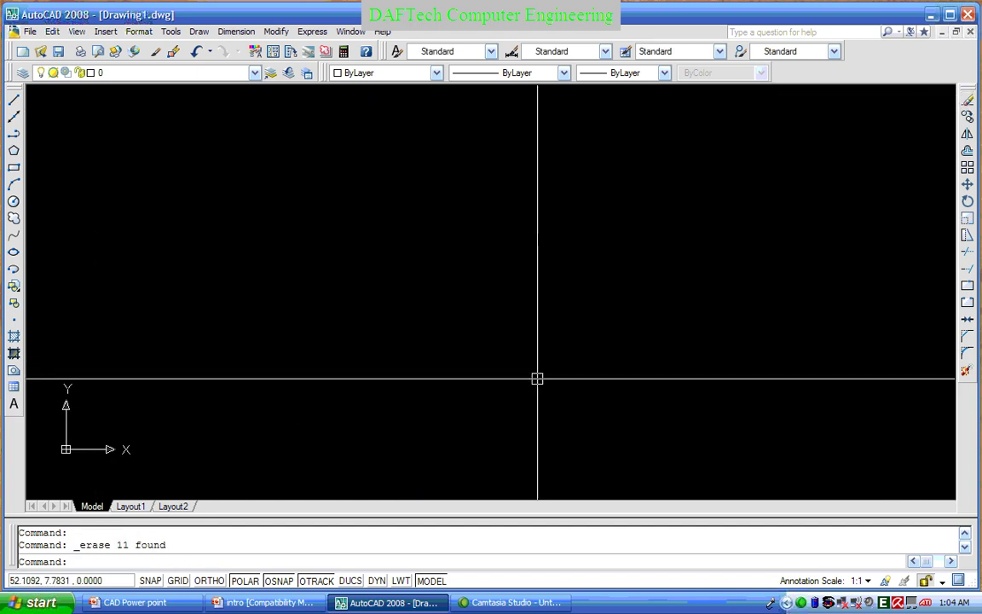
# Draw a rectangle about 28 by 16 units, placing its opposite corner along the 30° polar direction
pyautogui.click(14, 167)
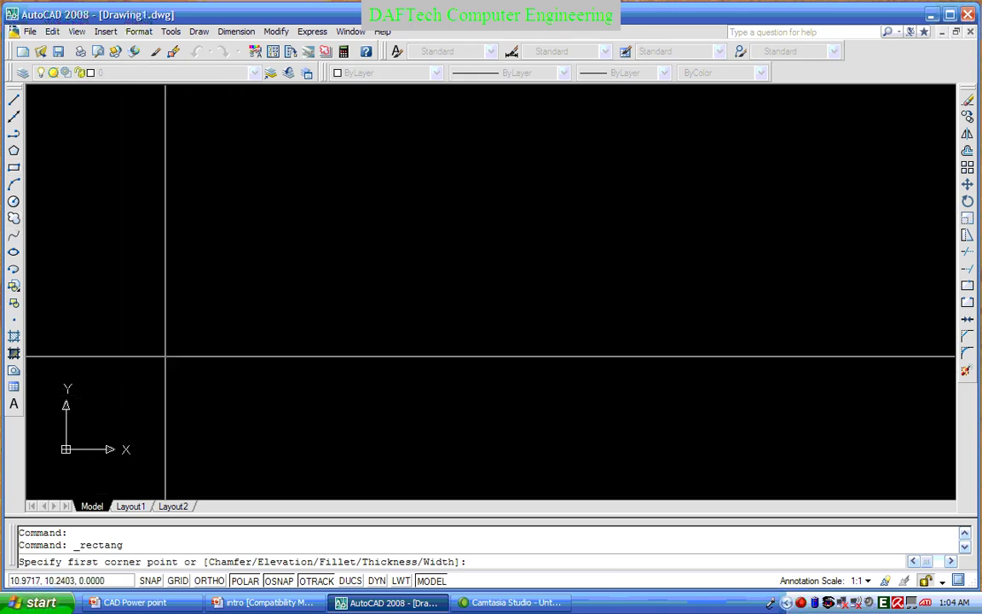
pyautogui.click(264, 405)
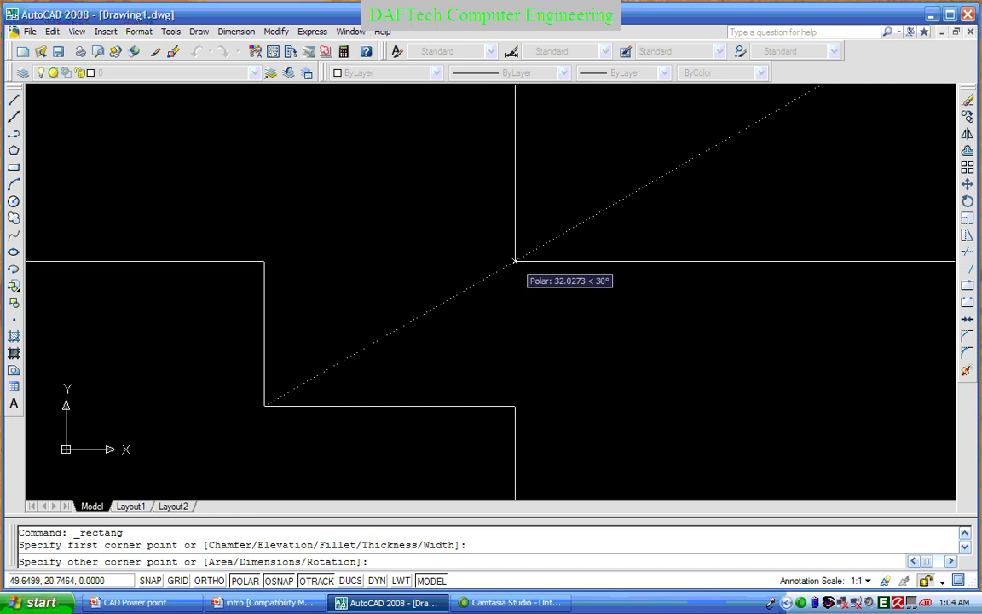
pyautogui.click(515, 260)
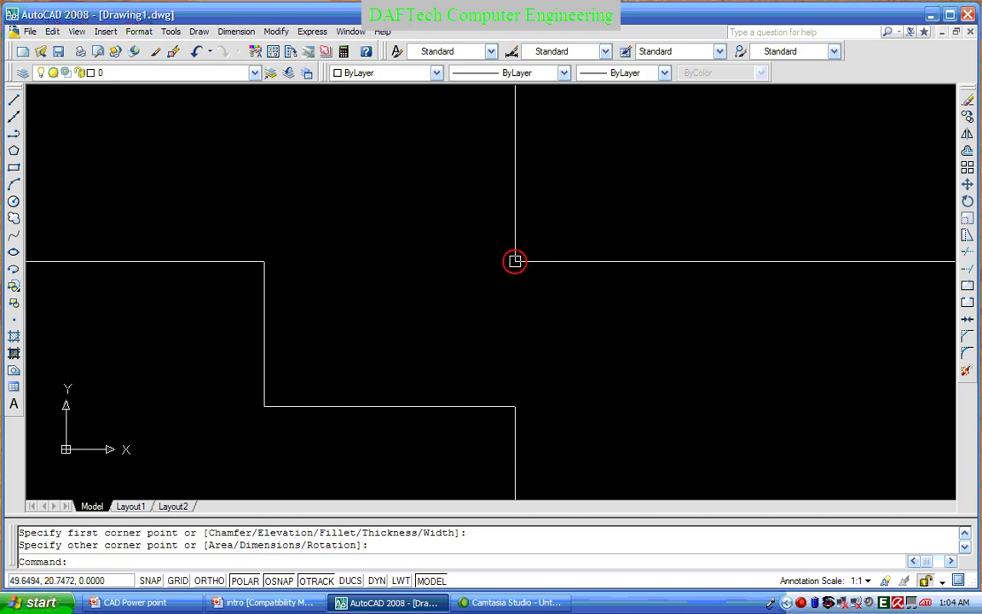
pyautogui.moveTo(392, 349); pyautogui.dragTo(406, 301, button='middle')
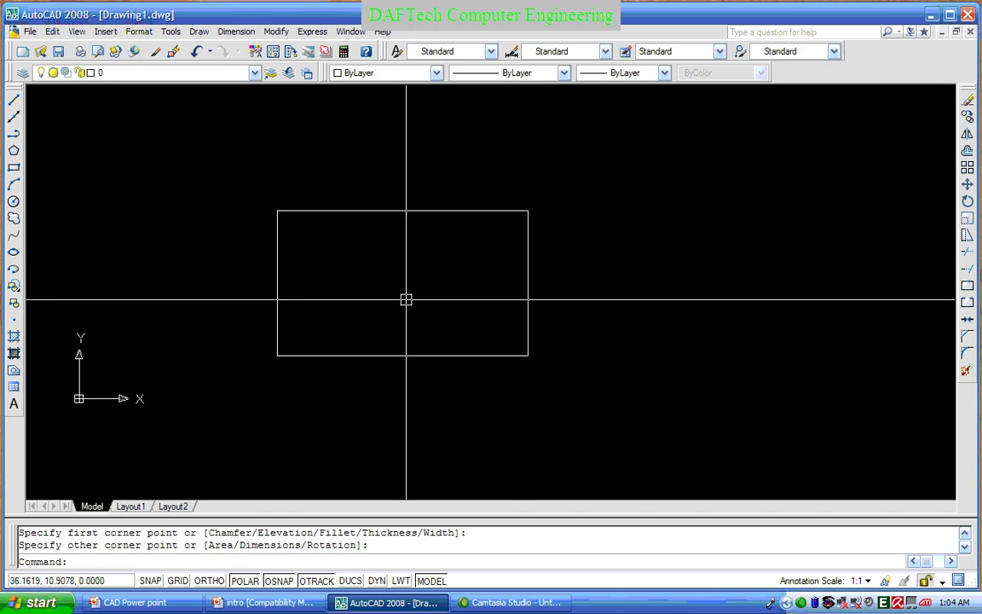
# Turn on dynamic input and draw a 20.5-unit line at 135° from the midpoint of the rectangle's bottom edge
pyautogui.click(13, 102)
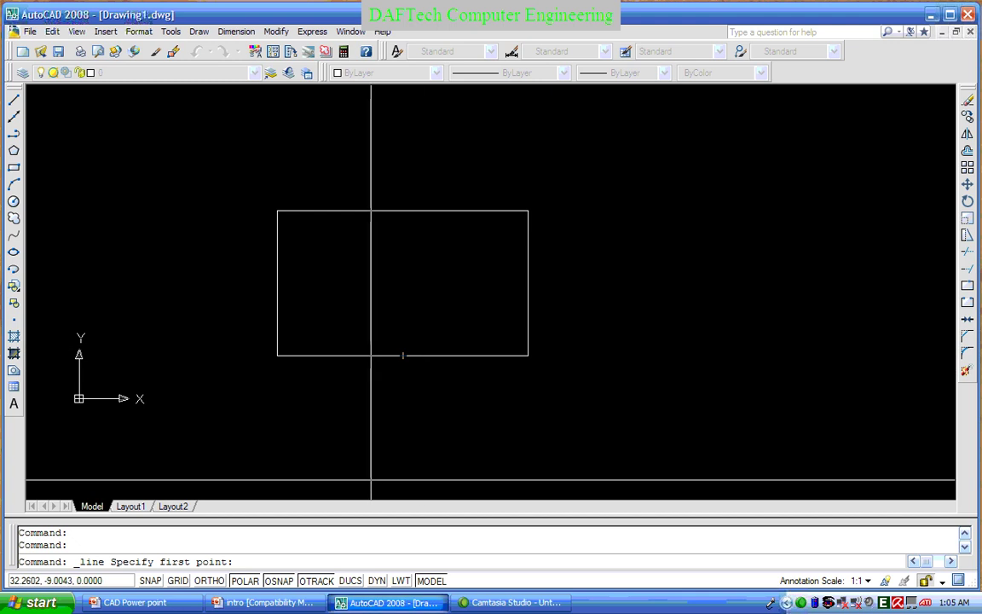
pyautogui.click(376, 580)
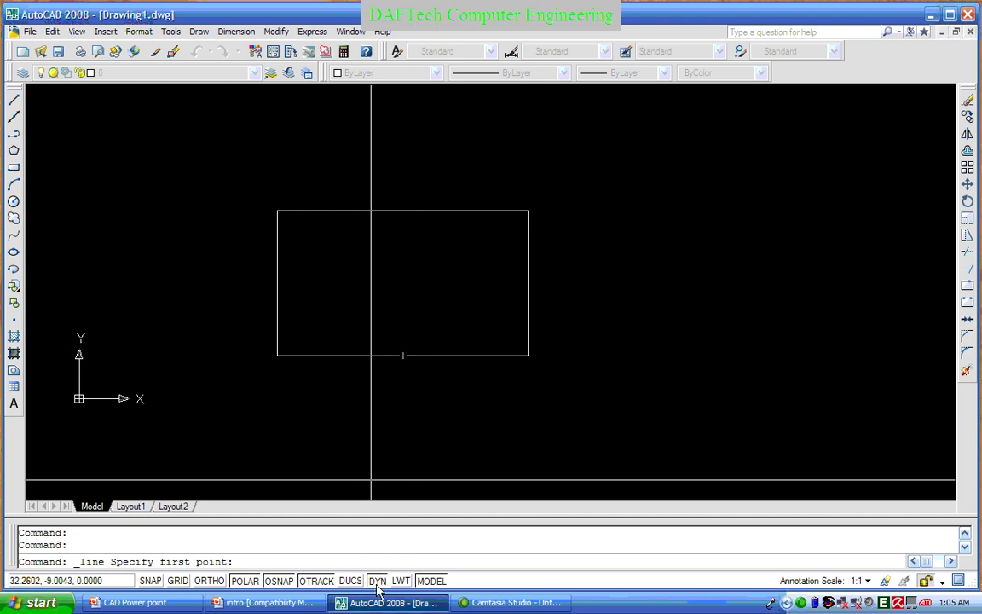
pyautogui.click(401, 355)
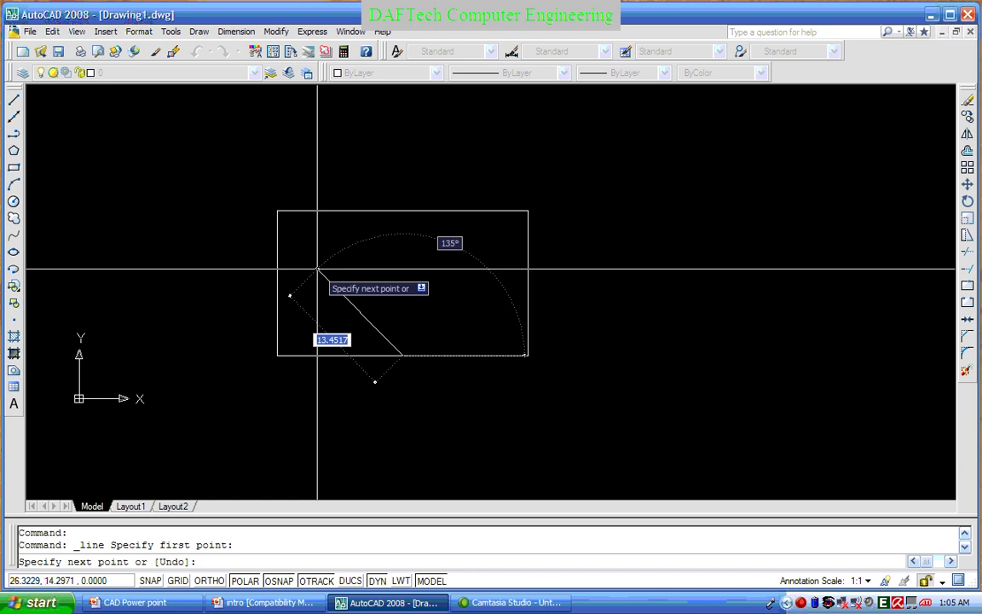
pyautogui.write('20.5')
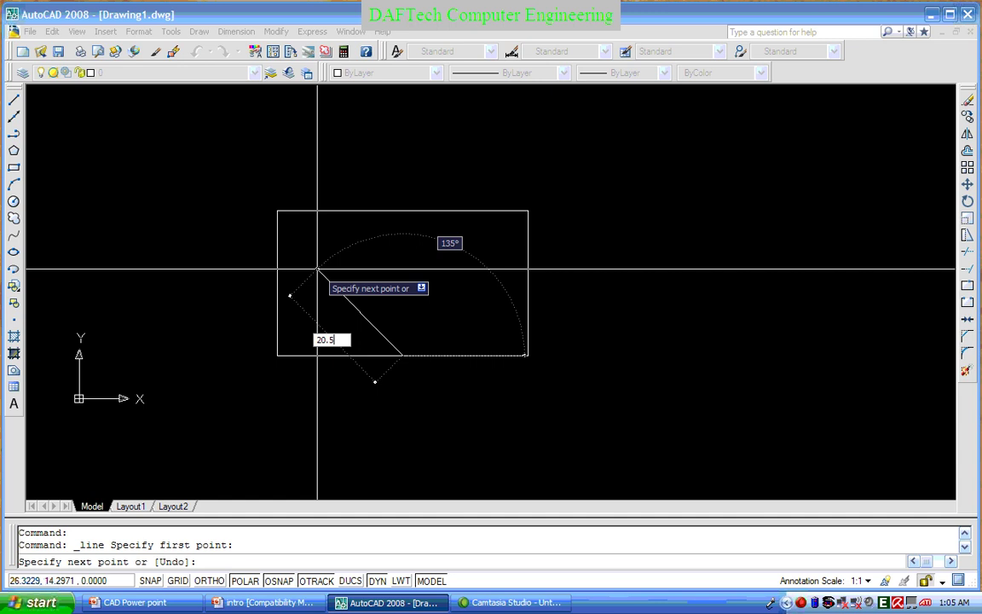
pyautogui.press('Return')
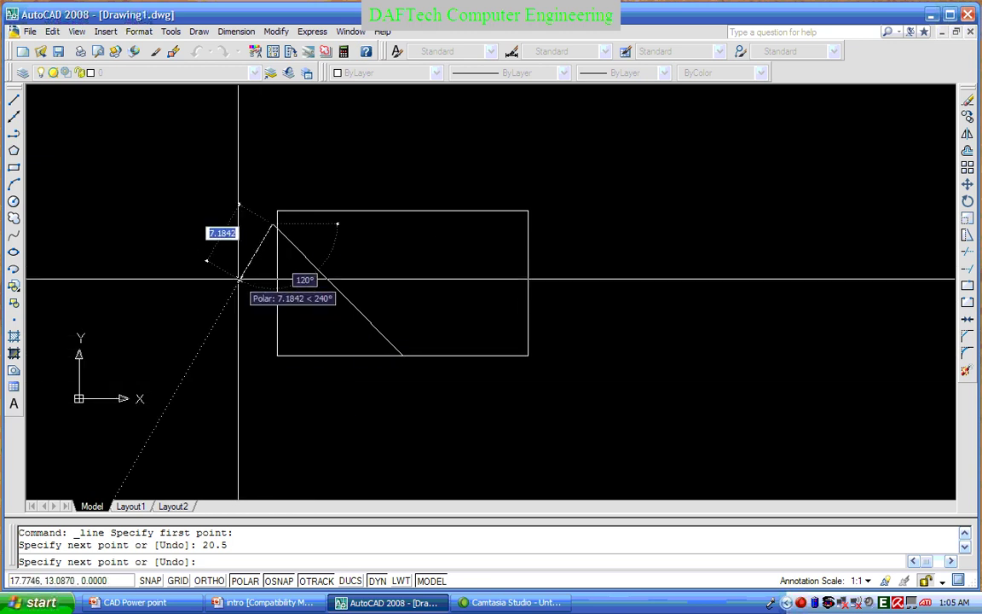
pyautogui.press('Return')
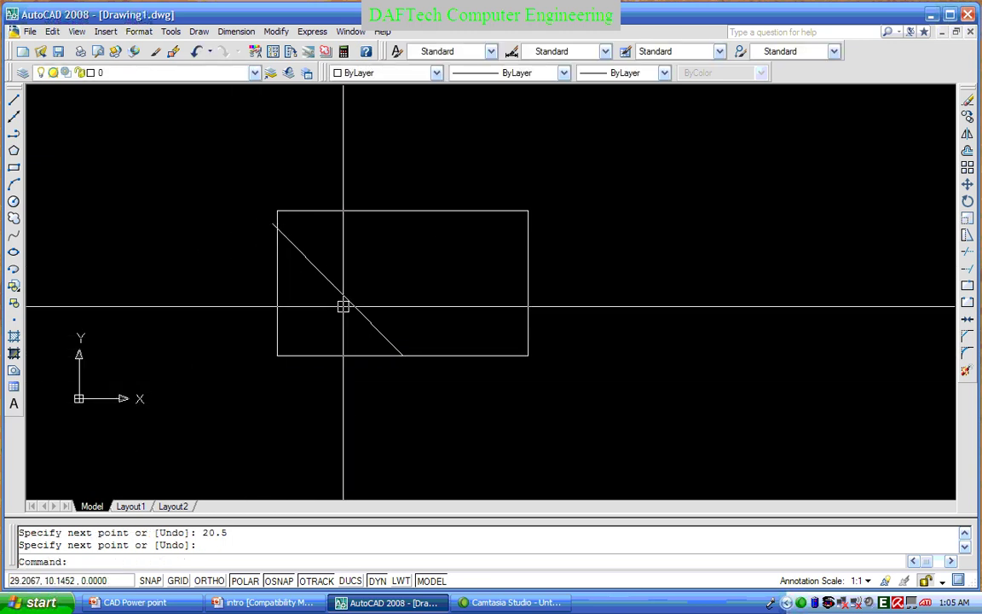
pyautogui.click(341, 294)
pyautogui.press('Escape')
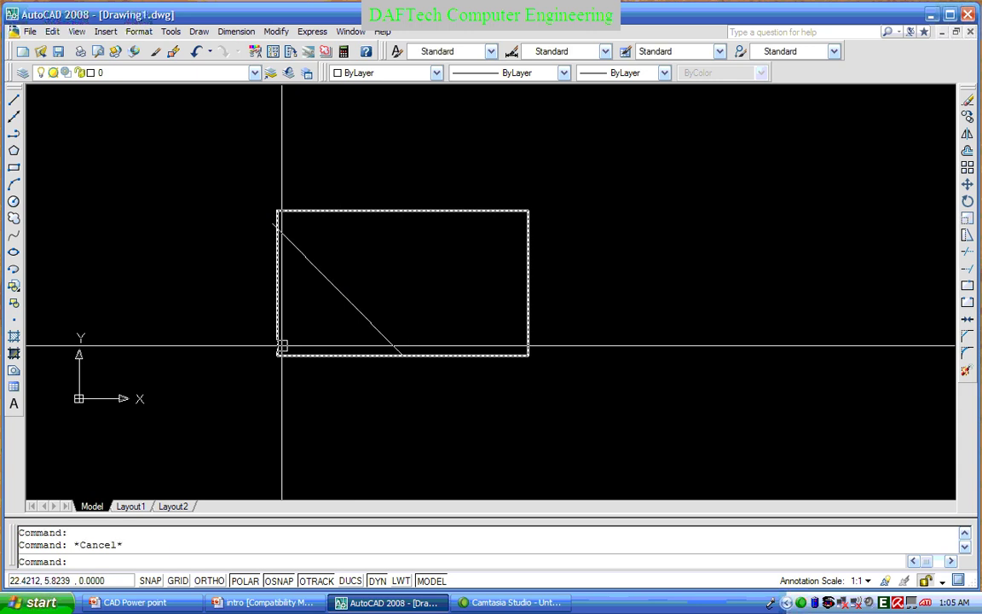
# Add an aligned dimension between the diagonal line's two endpoints, with the dimension line above it, and inspect its value
pyautogui.click(236, 32)
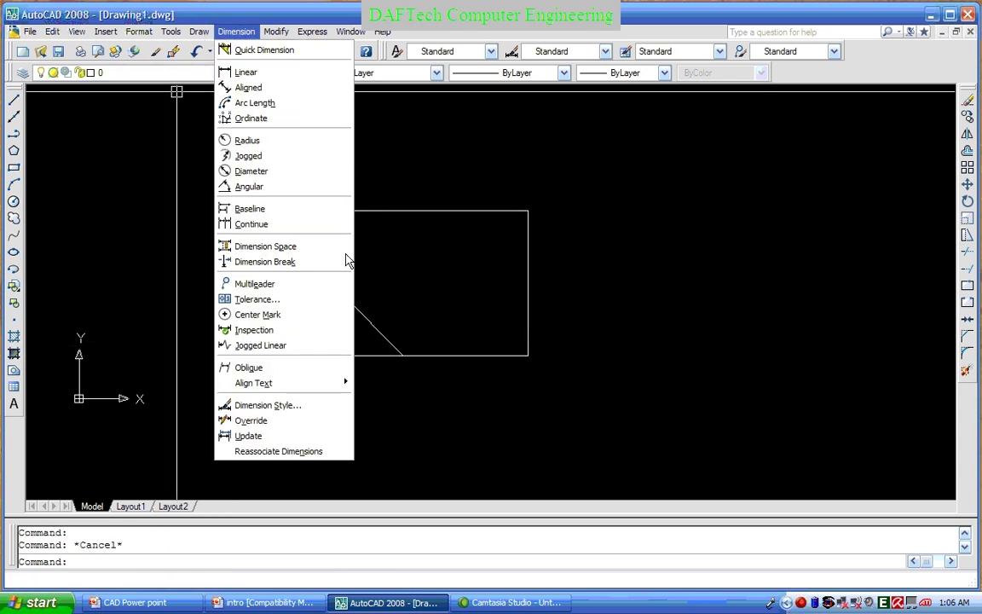
pyautogui.click(238, 88)
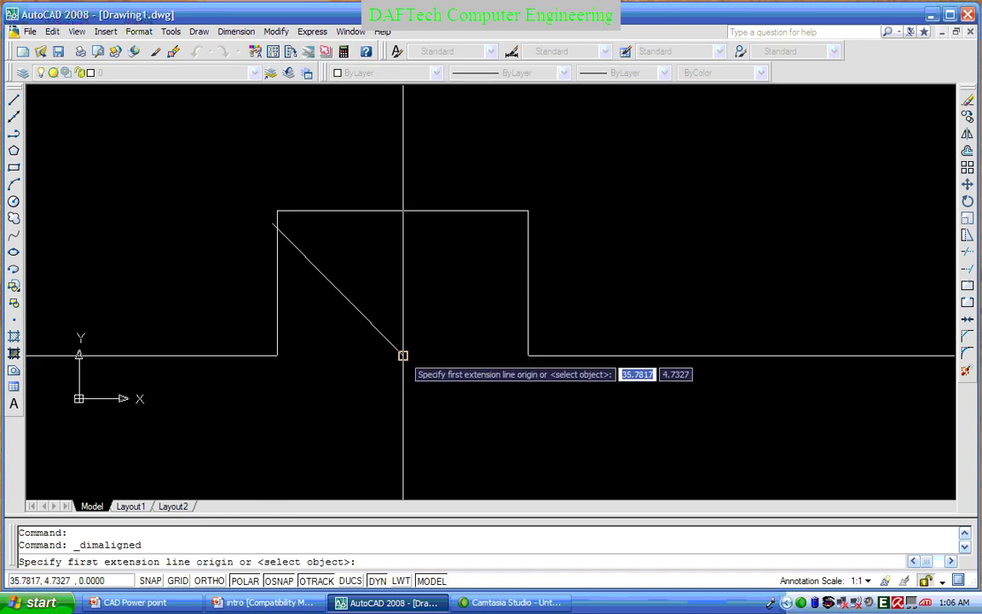
pyautogui.click(403, 353)
pyautogui.click(272, 223)
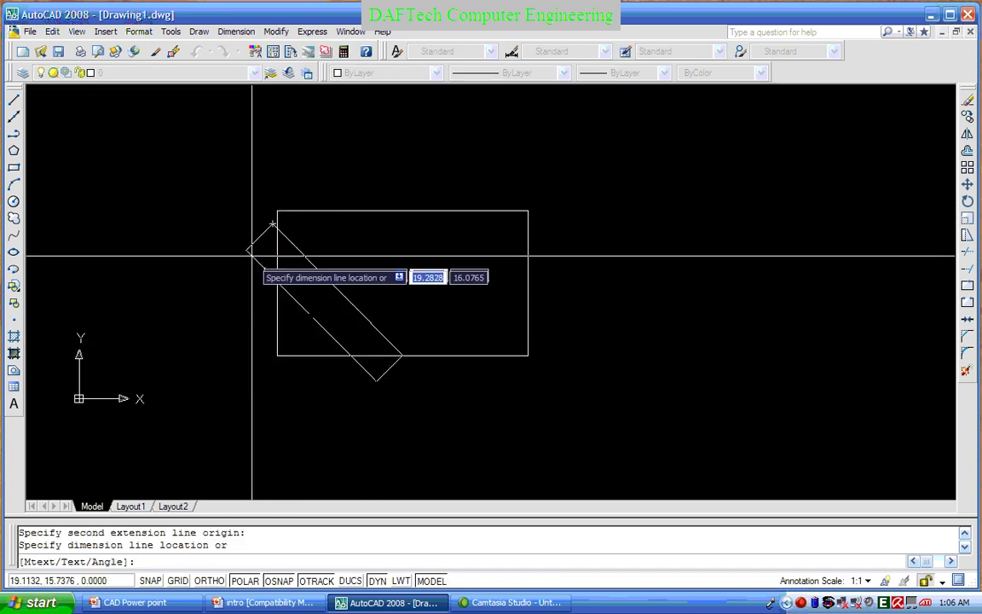
pyautogui.click(341, 275)
pyautogui.scroll(6, 340, 274)
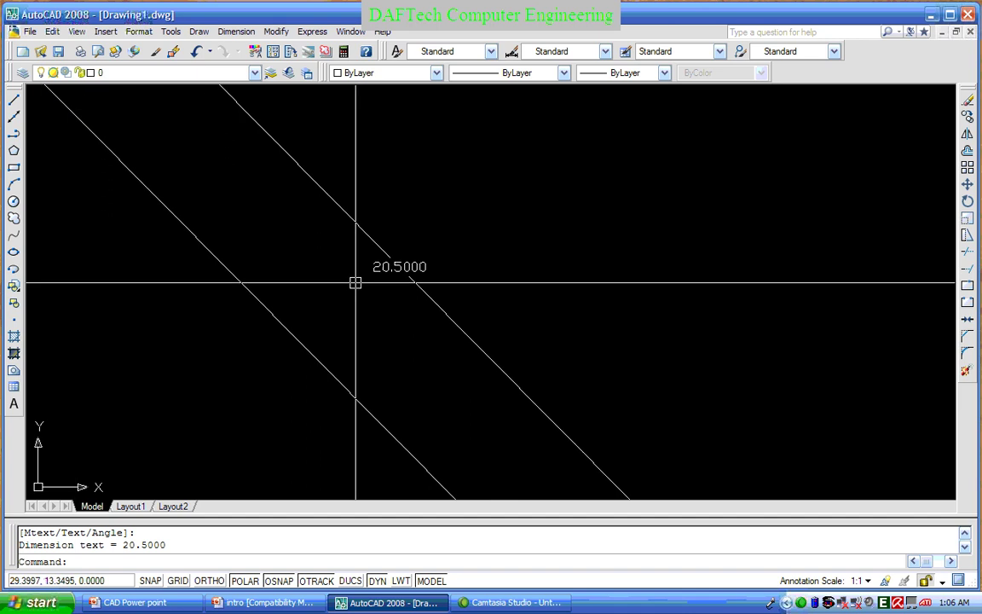
pyautogui.scroll(-5, 322, 217)
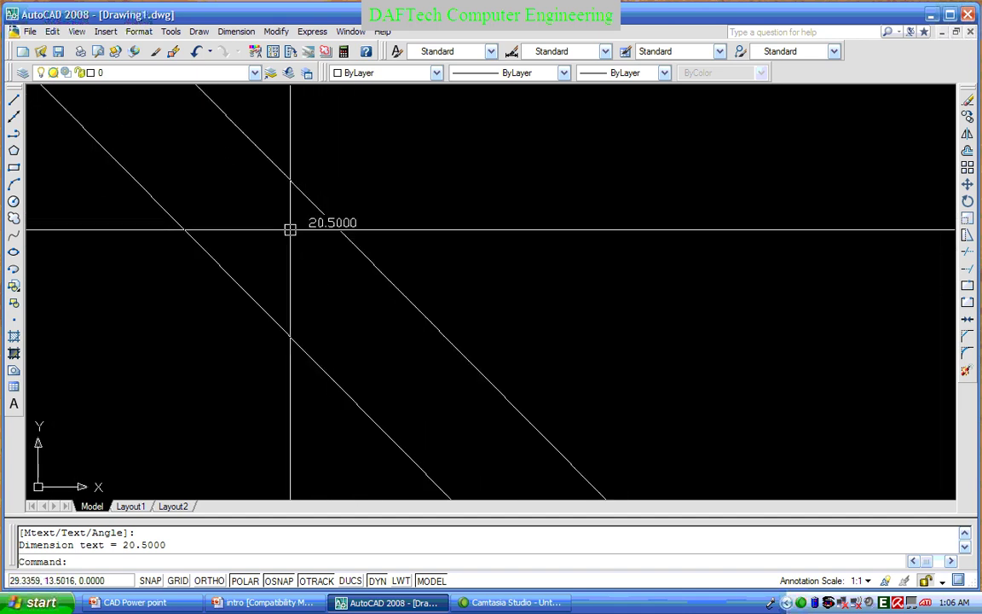
# Add an angular dimension between the rectangle's bottom edge and the 20.5-unit diagonal line, placing its arc inside the rectangle
pyautogui.click(231, 32)
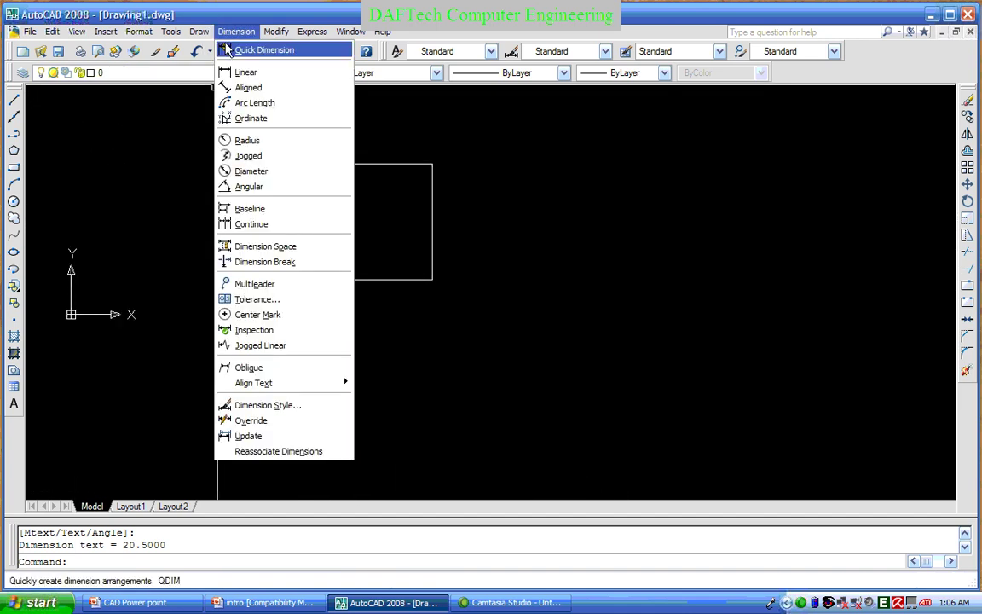
pyautogui.click(243, 185)
pyautogui.scroll(3, 319, 241)
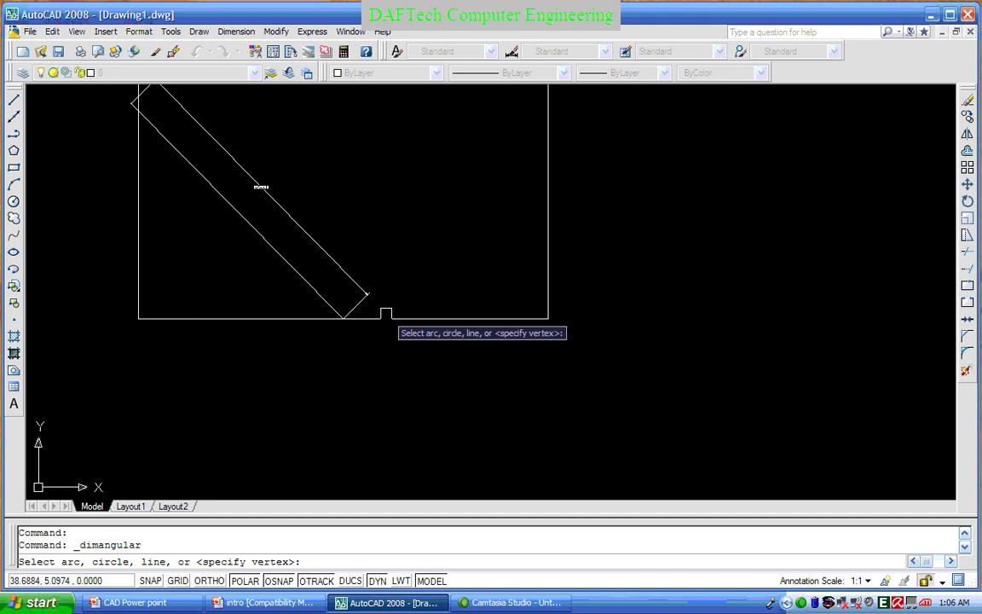
pyautogui.click(392, 319)
pyautogui.click(403, 318)
pyautogui.click(344, 296)
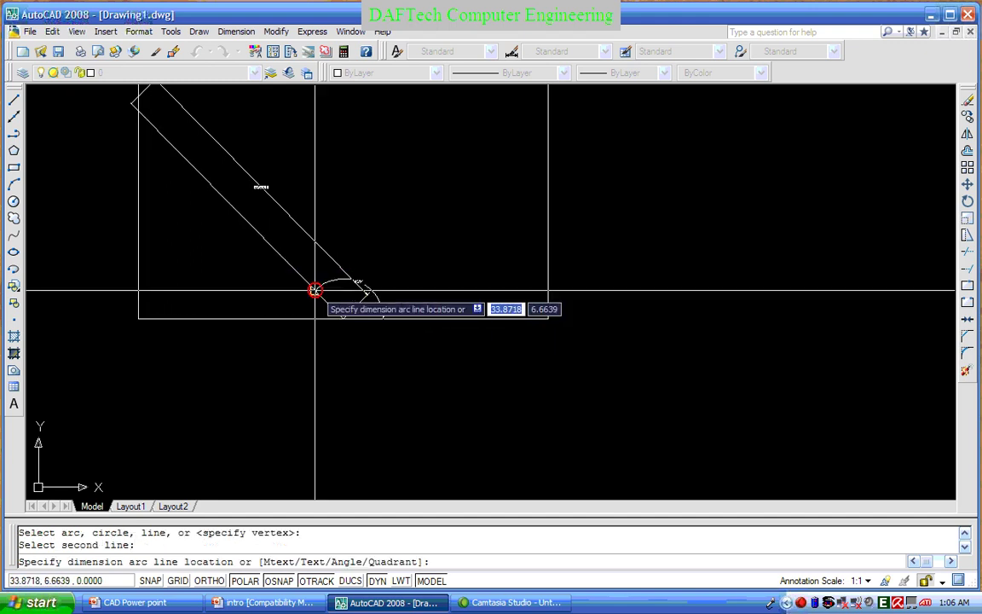
pyautogui.click(372, 250)
# Examine the diagonal line's angular and aligned dimensions up close, including how they meet the rectangle's bottom edge
pyautogui.scroll(4, 360, 246)
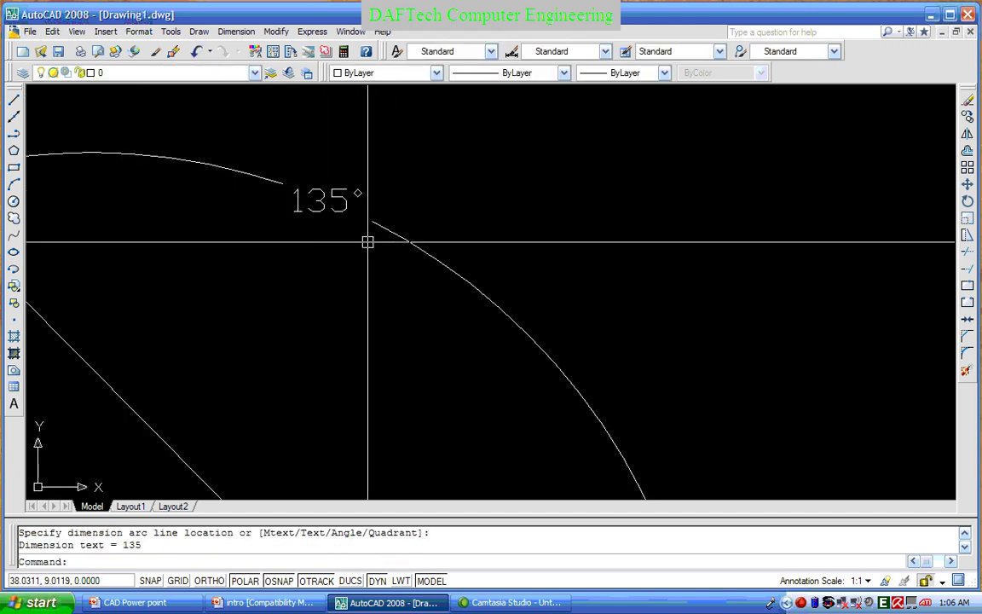
pyautogui.scroll(-6, 366, 243)
pyautogui.scroll(3, 389, 297)
pyautogui.scroll(3, 389, 297)
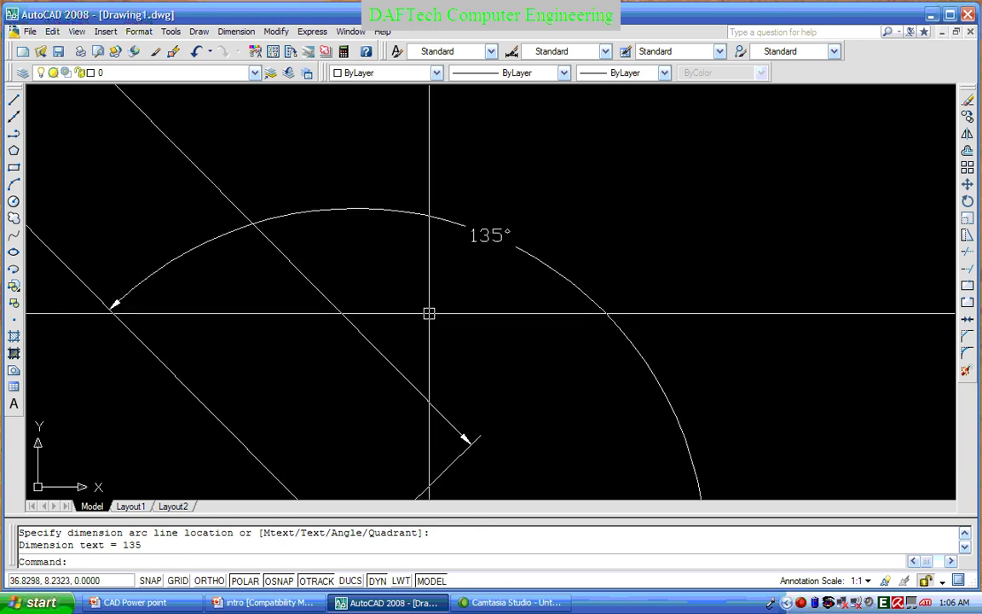
pyautogui.scroll(-4, 449, 249)
pyautogui.scroll(3, 284, 174)
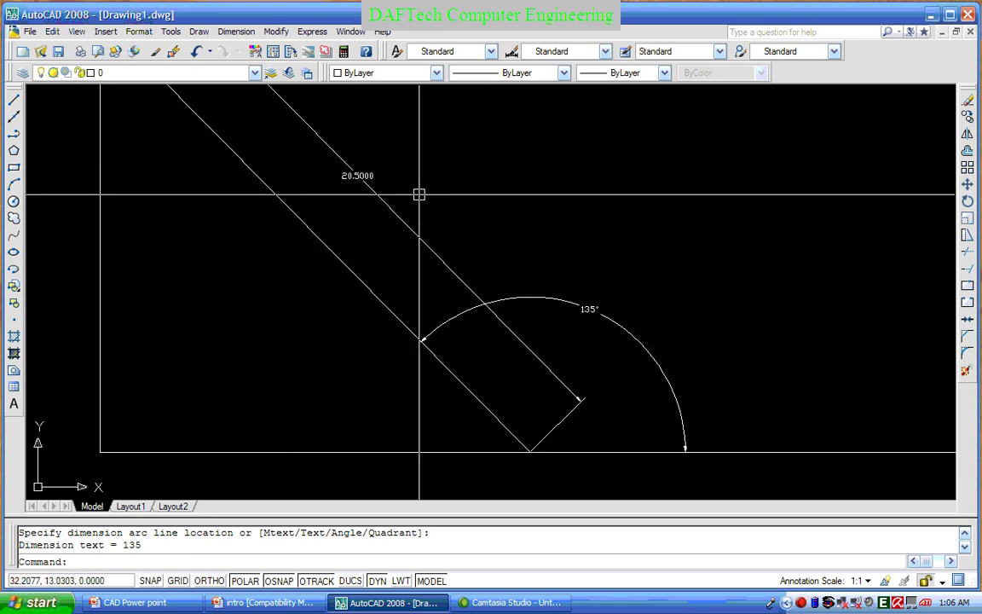
pyautogui.scroll(-6, 355, 223)
pyautogui.scroll(2, 412, 287)
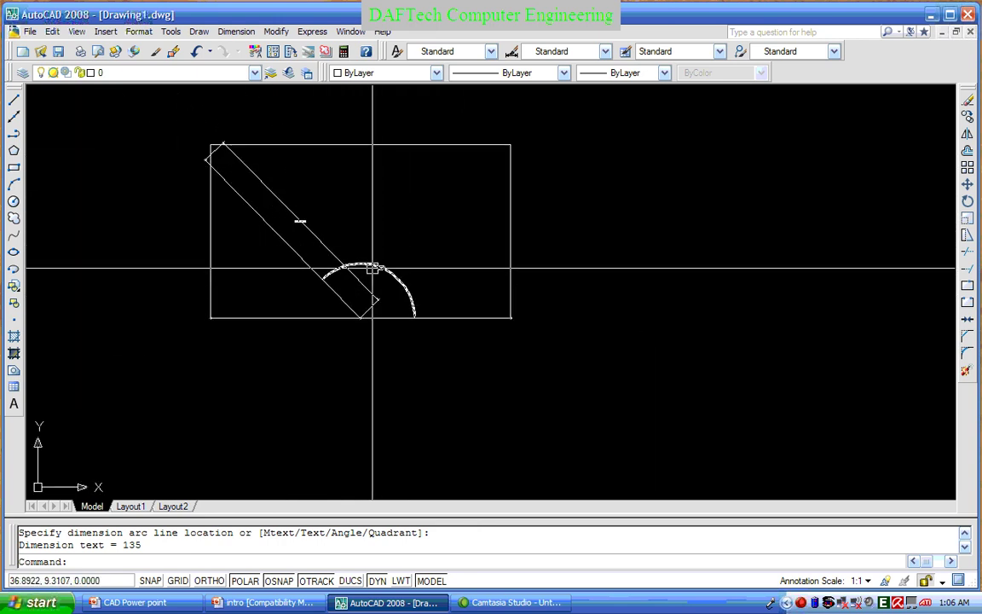
# Draw a 10-unit line from the midpoint of the rectangle's bottom edge along the 30° polar direction
pyautogui.click(15, 102)
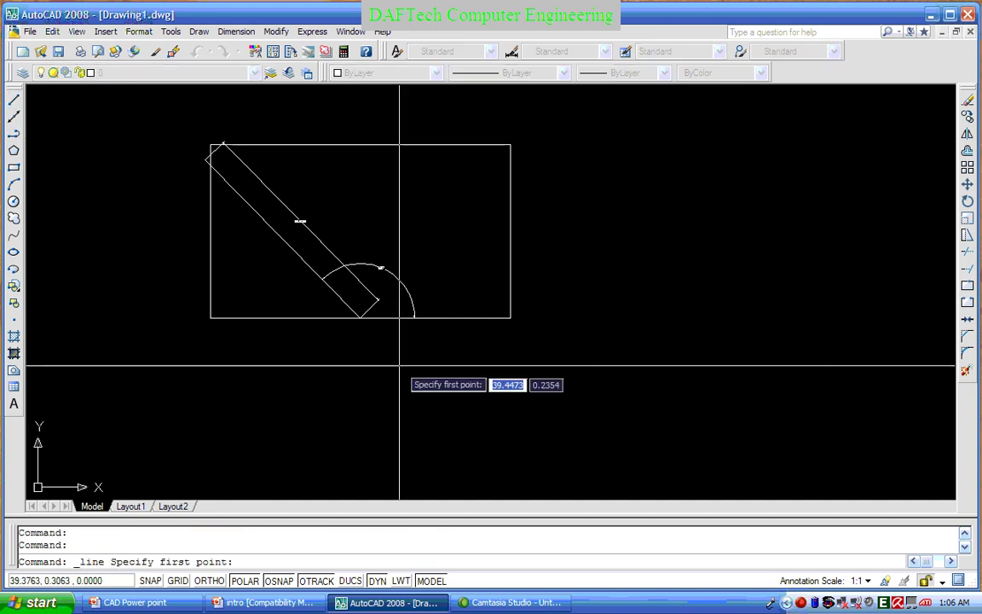
pyautogui.scroll(3, 401, 382)
pyautogui.click(322, 275)
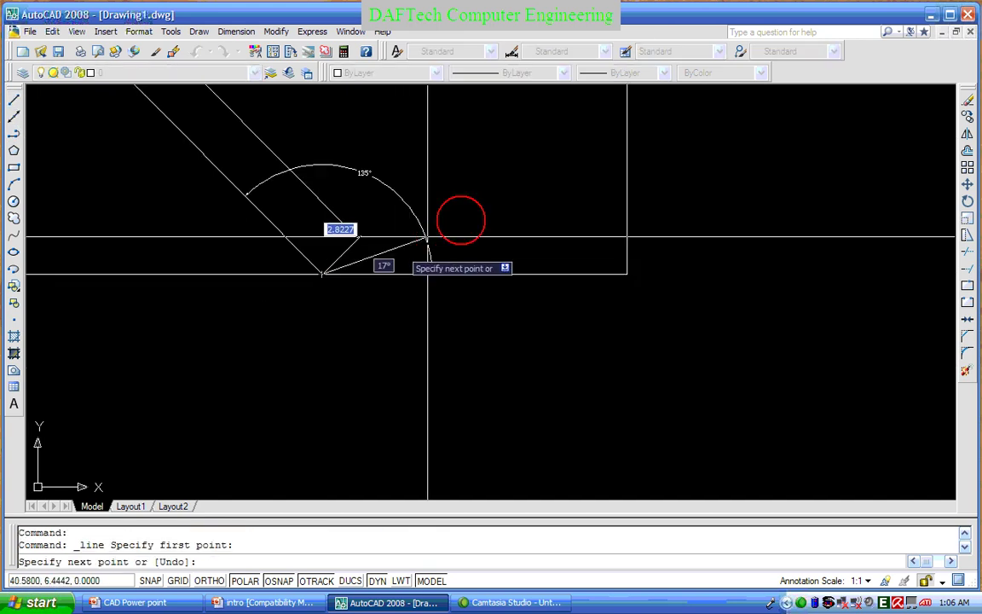
pyautogui.moveTo(460, 219); pyautogui.dragTo(407, 353, button='middle')
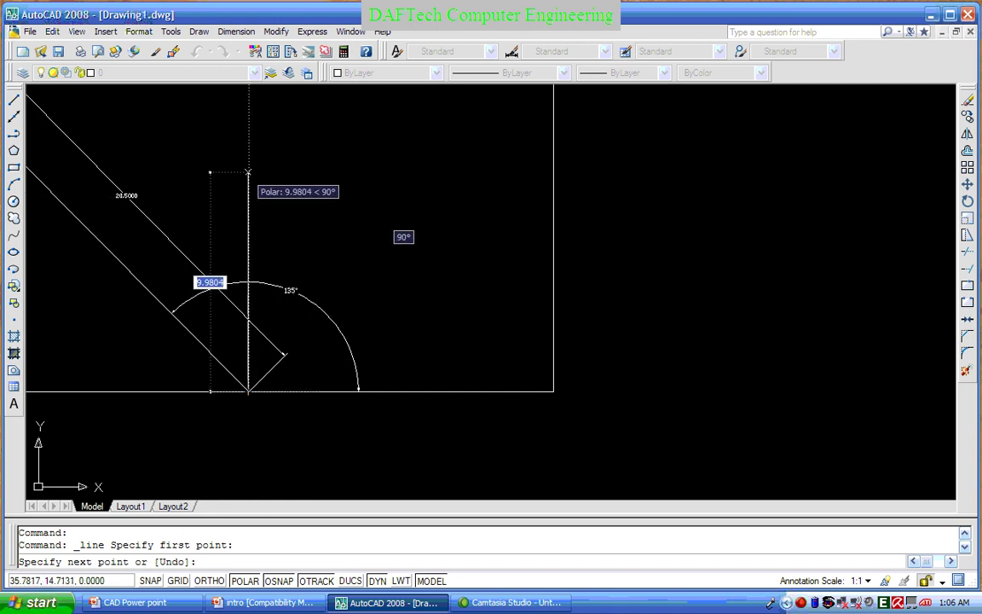
pyautogui.scroll(-2, 292, 222)
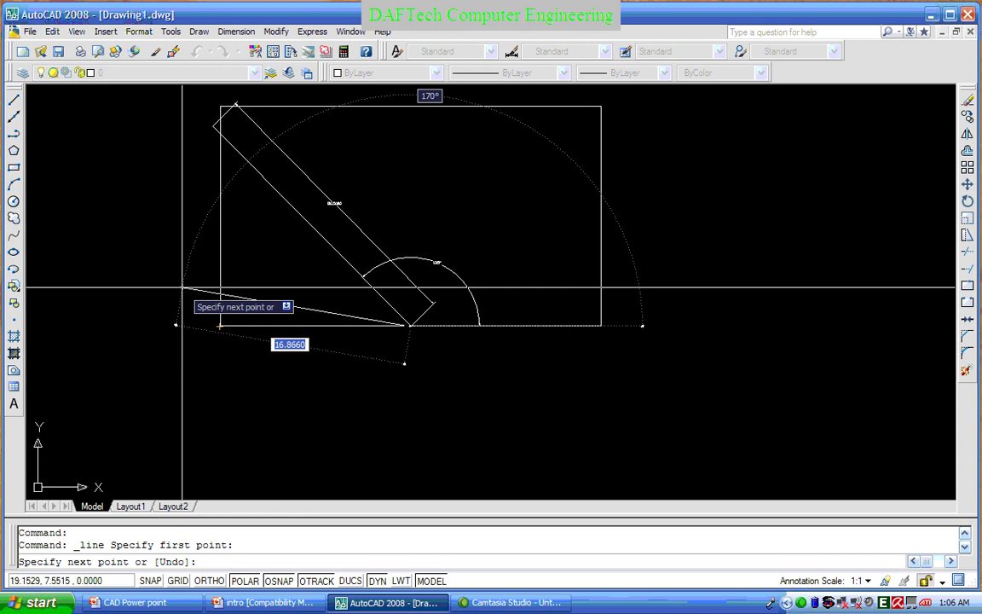
pyautogui.scroll(-5, 182, 289)
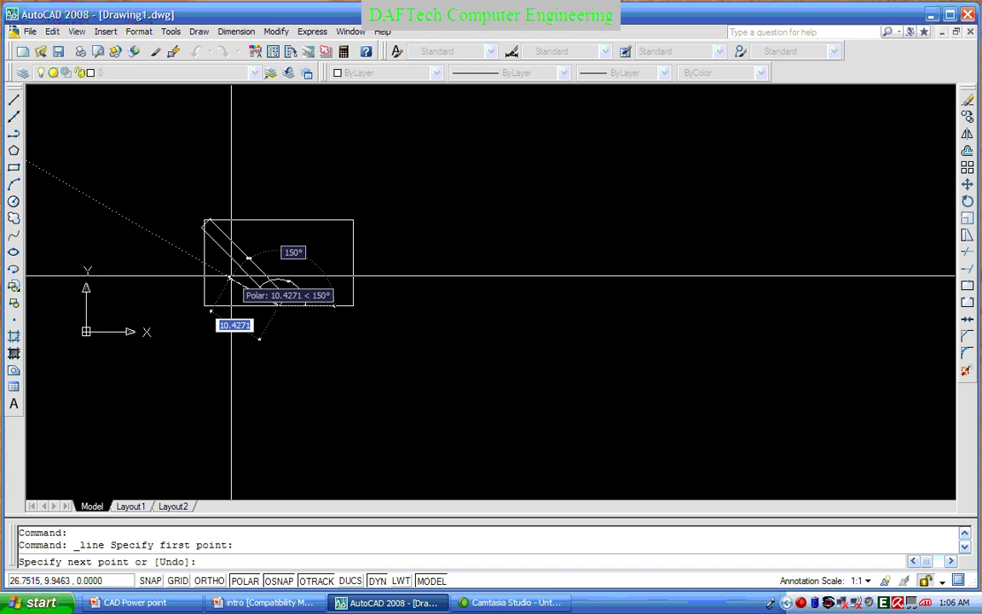
pyautogui.scroll(6, 231, 276)
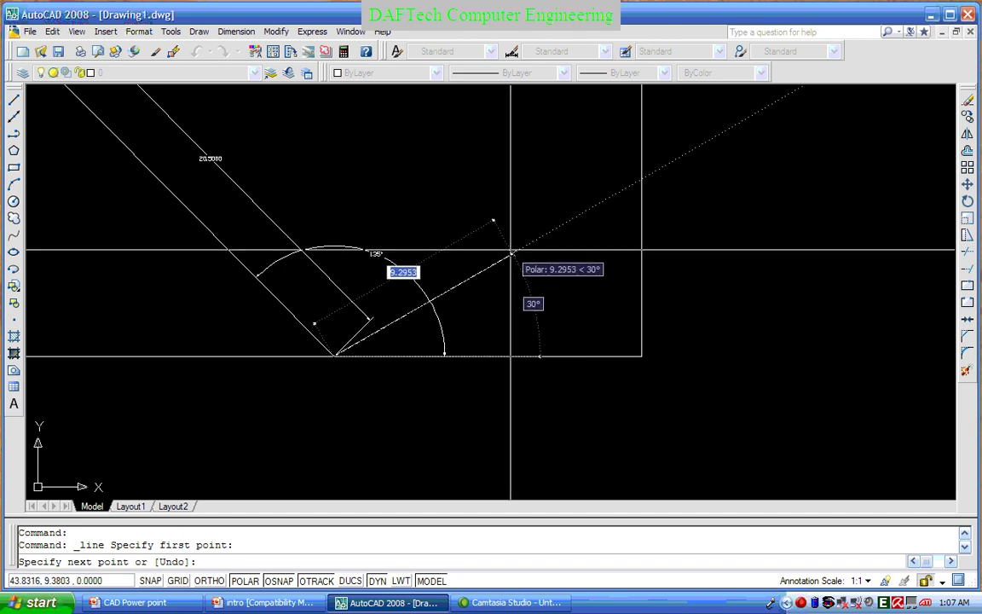
pyautogui.write('10')
pyautogui.press('Return')
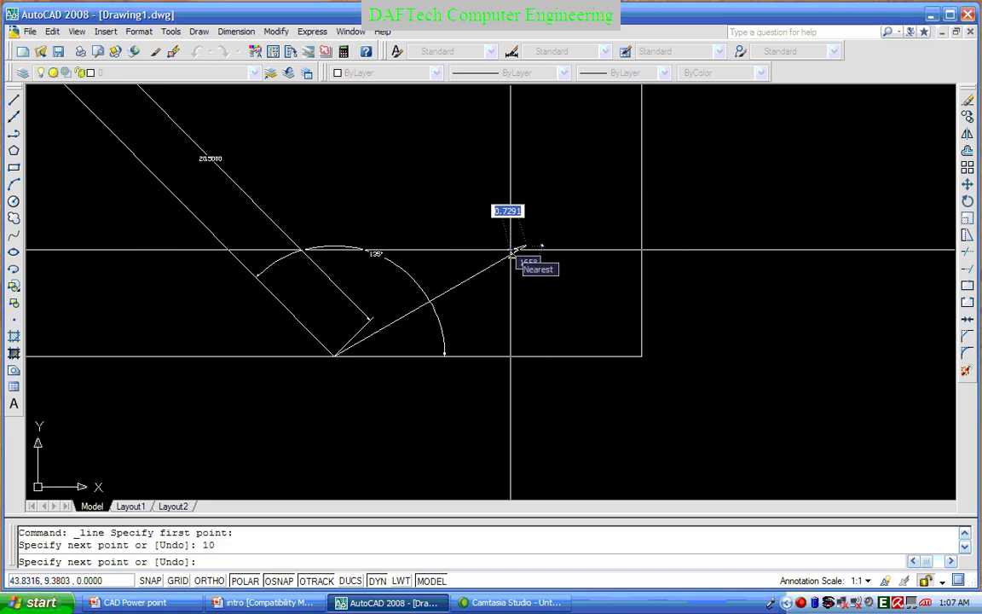
pyautogui.press('Return')
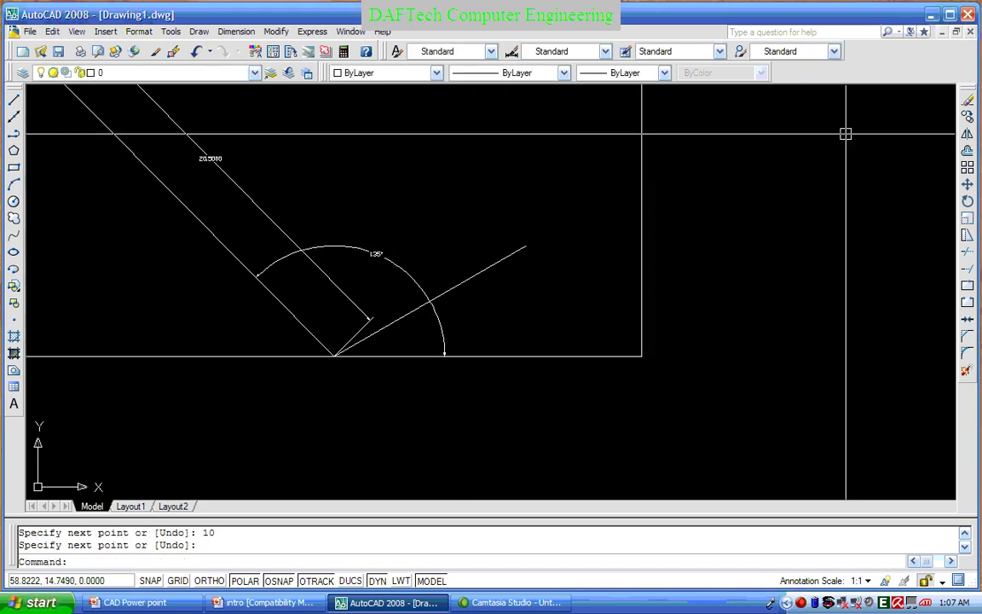
# Add an angular dimension between the rectangle's bottom edge and the 10-unit line, placing the arc outside the existing angle's arc
pyautogui.click(236, 31)
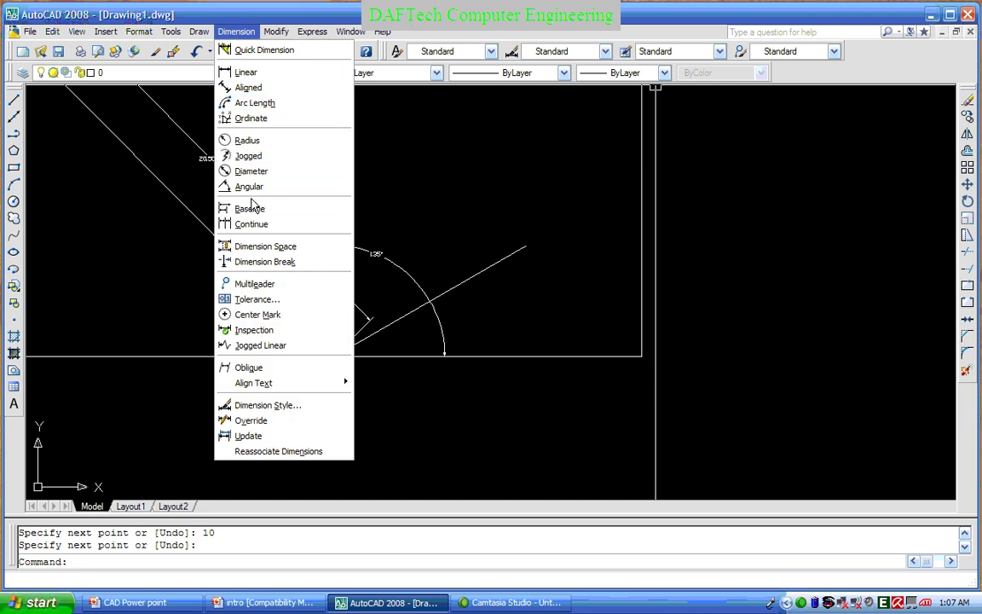
pyautogui.click(250, 185)
pyautogui.scroll(2, 485, 356)
pyautogui.click(495, 355)
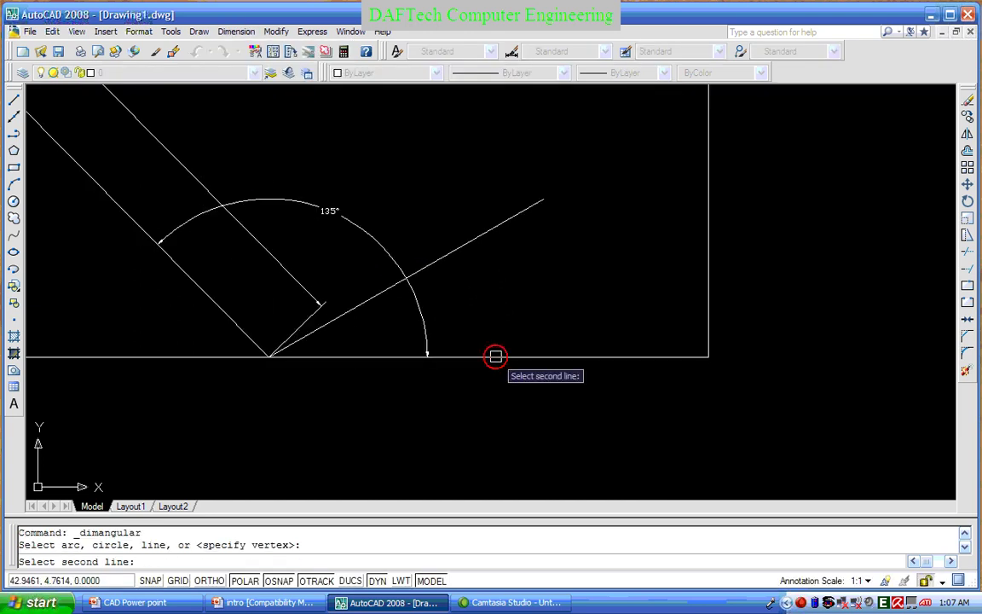
pyautogui.click(463, 244)
pyautogui.click(471, 286)
pyautogui.scroll(3, 470, 315)
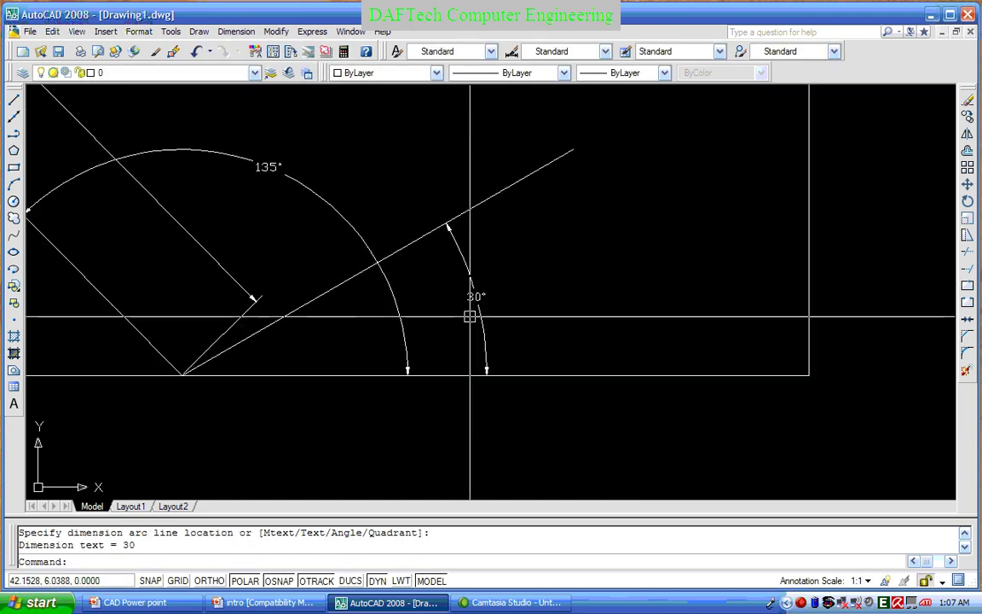
pyautogui.scroll(-1, 467, 316)
# Add an aligned dimension between the 10-unit line's two endpoints, with the dimension line above it, and inspect its value
pyautogui.click(236, 32)
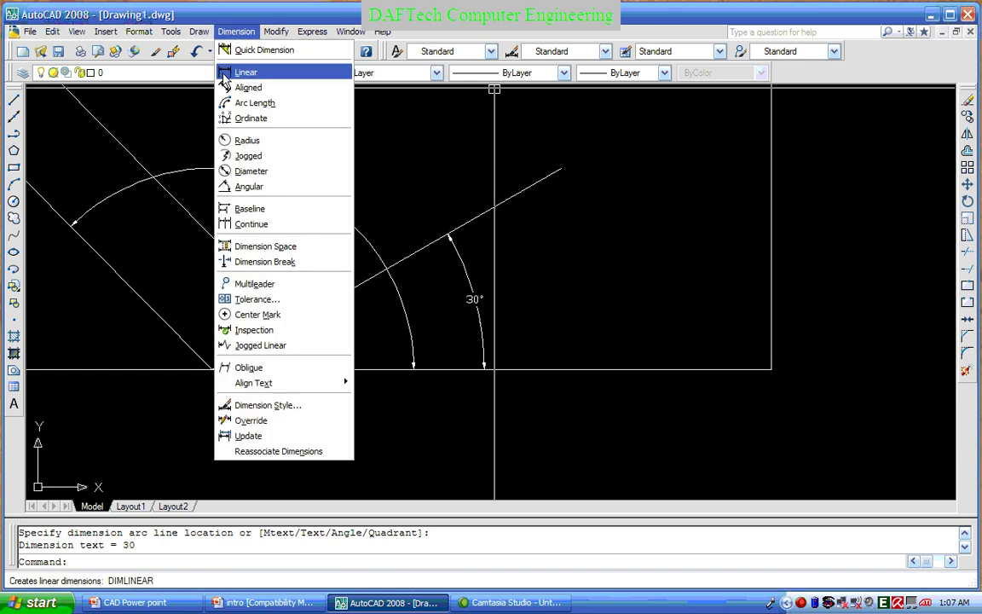
pyautogui.click(250, 88)
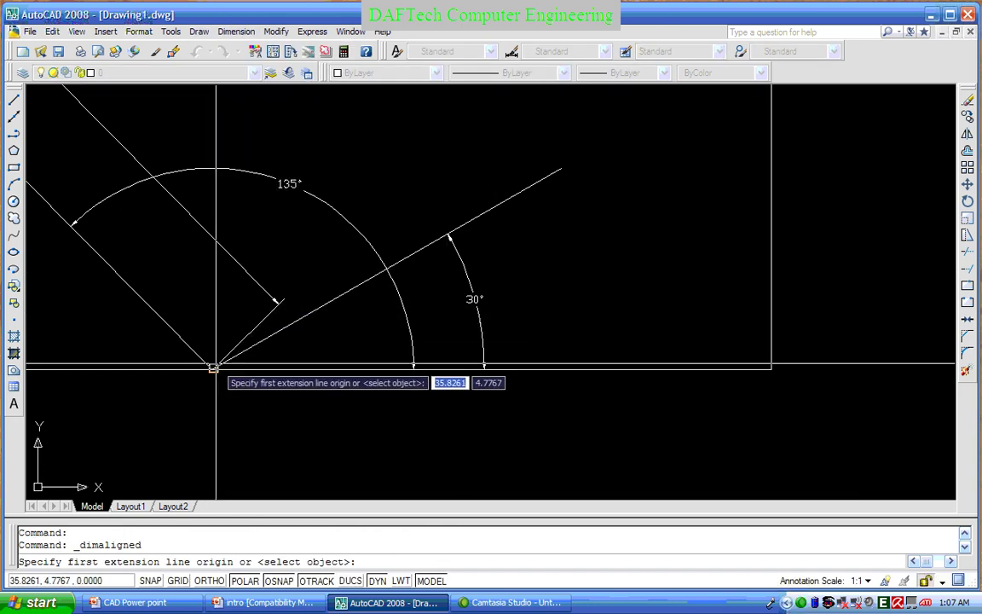
pyautogui.scroll(2, 211, 369)
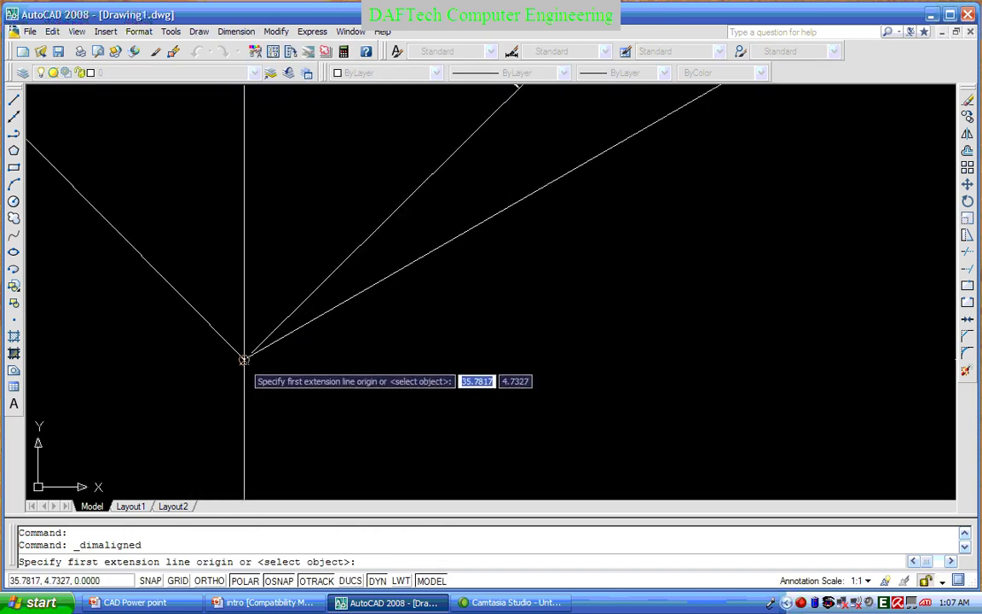
pyautogui.click(236, 350)
pyautogui.scroll(-2, 236, 350)
pyautogui.click(452, 224)
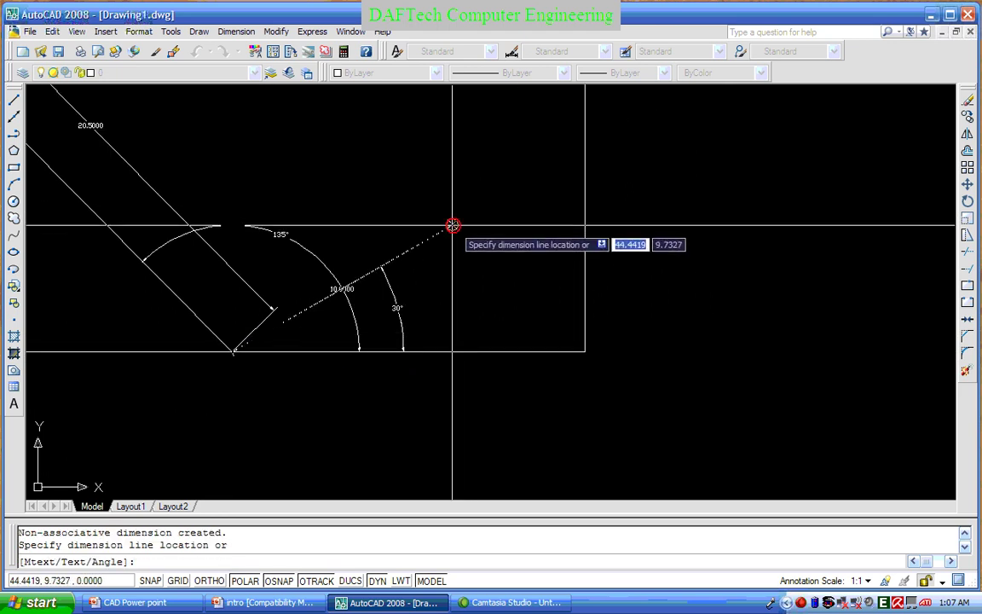
pyautogui.scroll(2, 400, 226)
pyautogui.click(403, 227)
pyautogui.scroll(3, 277, 322)
pyautogui.scroll(-4, 268, 318)
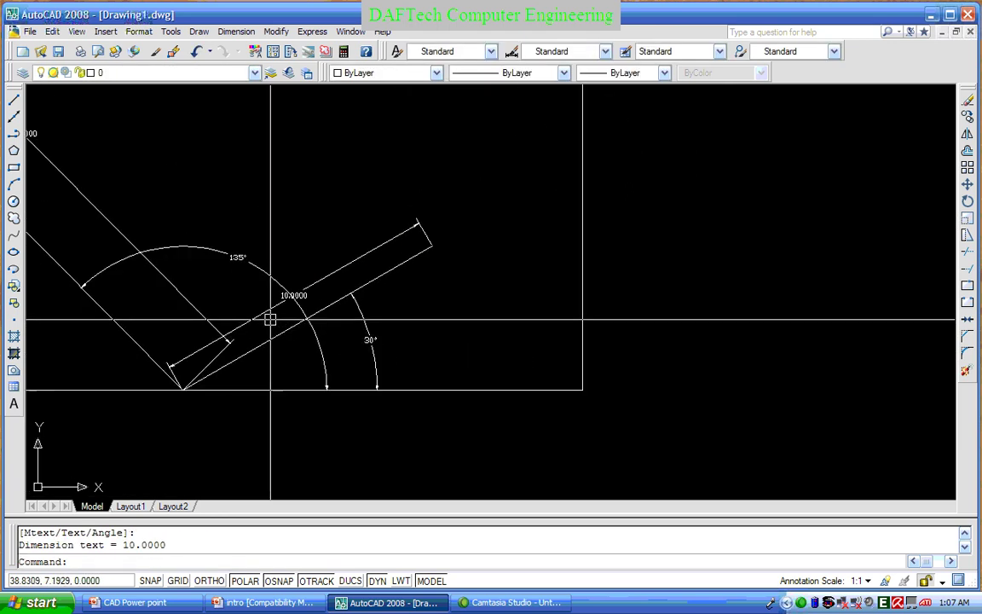
pyautogui.scroll(1, 411, 304)
pyautogui.scroll(-4, 411, 304)
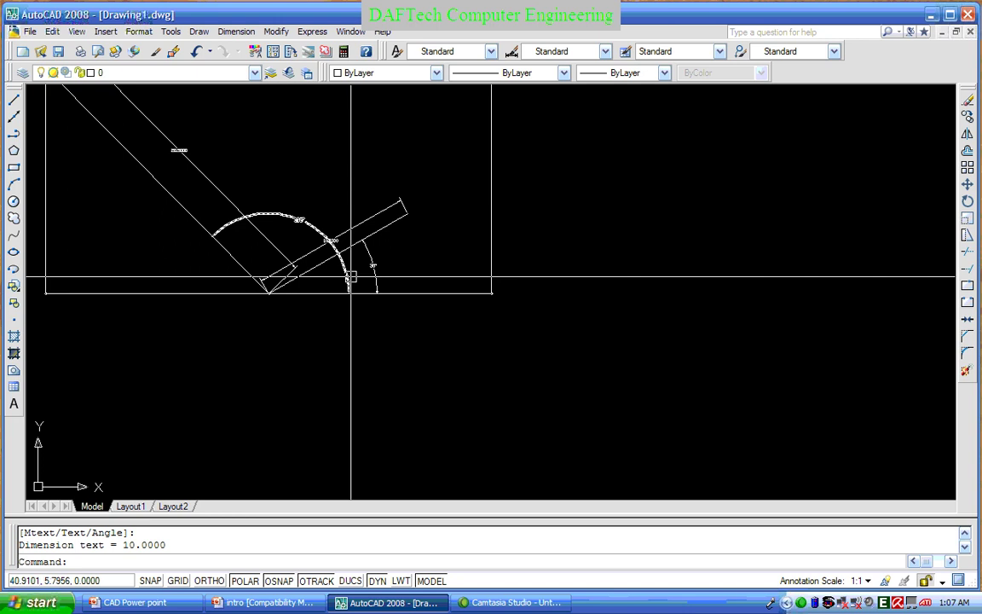
pyautogui.scroll(-2, 373, 285)
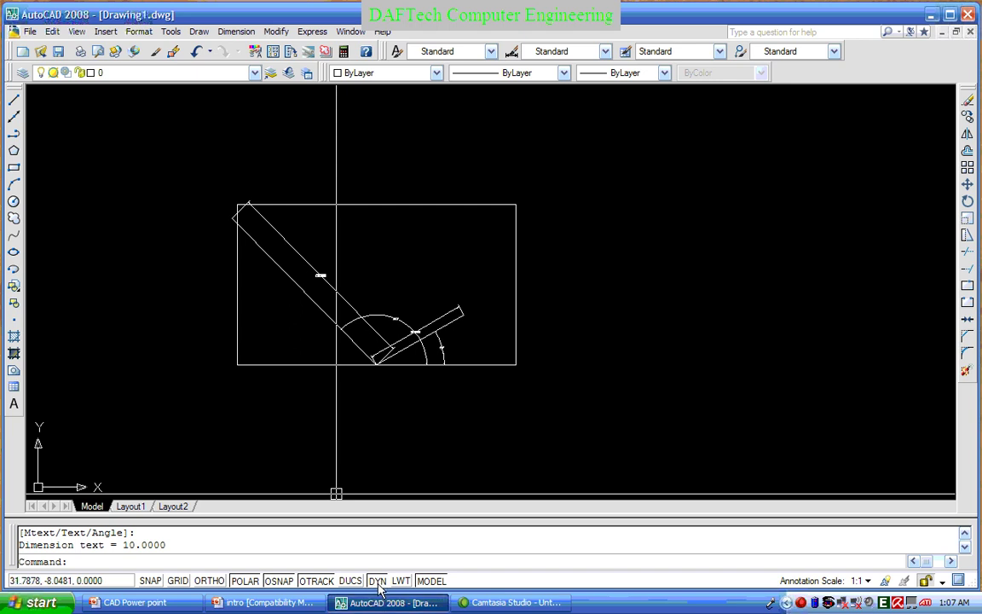
# Turn off polar tracking, object snap and object snap tracking
pyautogui.click(276, 581)
pyautogui.click(278, 581)
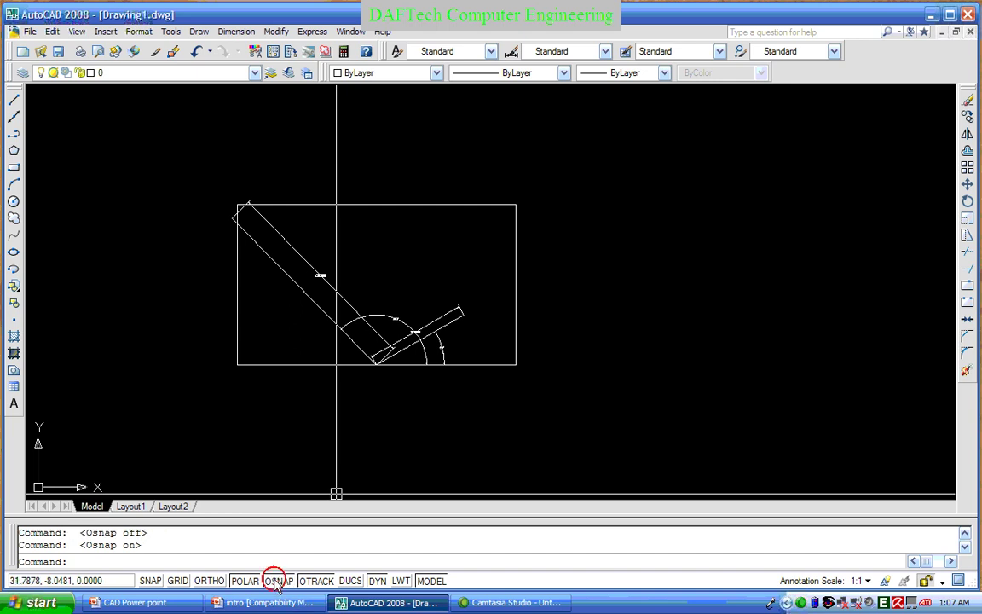
pyautogui.click(245, 582)
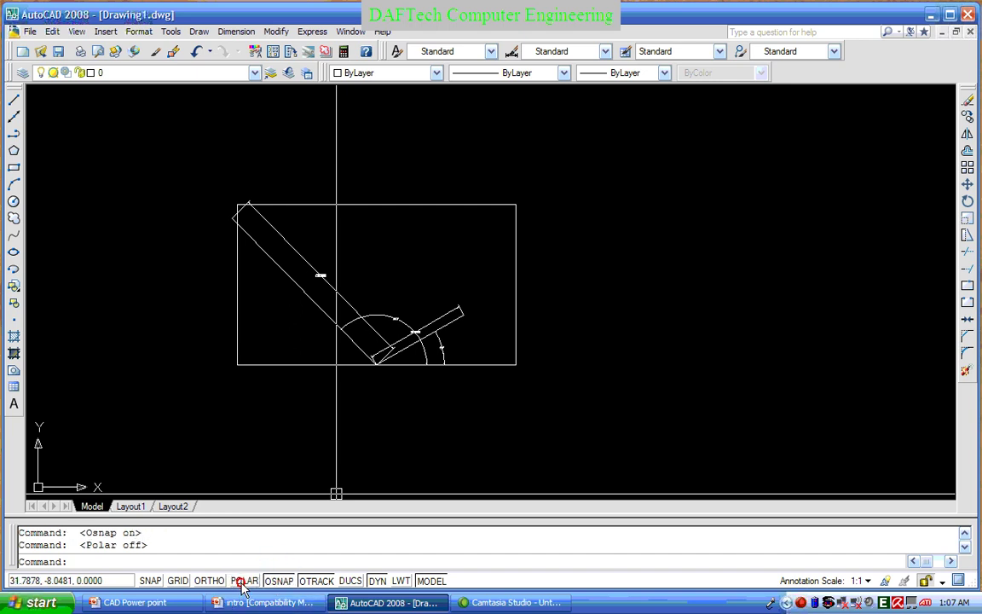
pyautogui.click(278, 581)
pyautogui.click(314, 582)
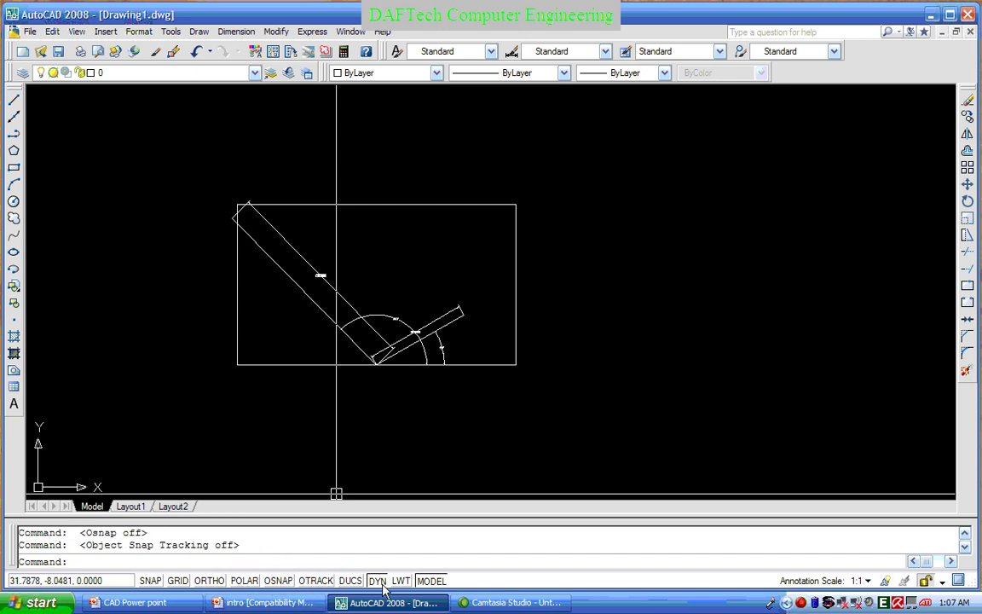